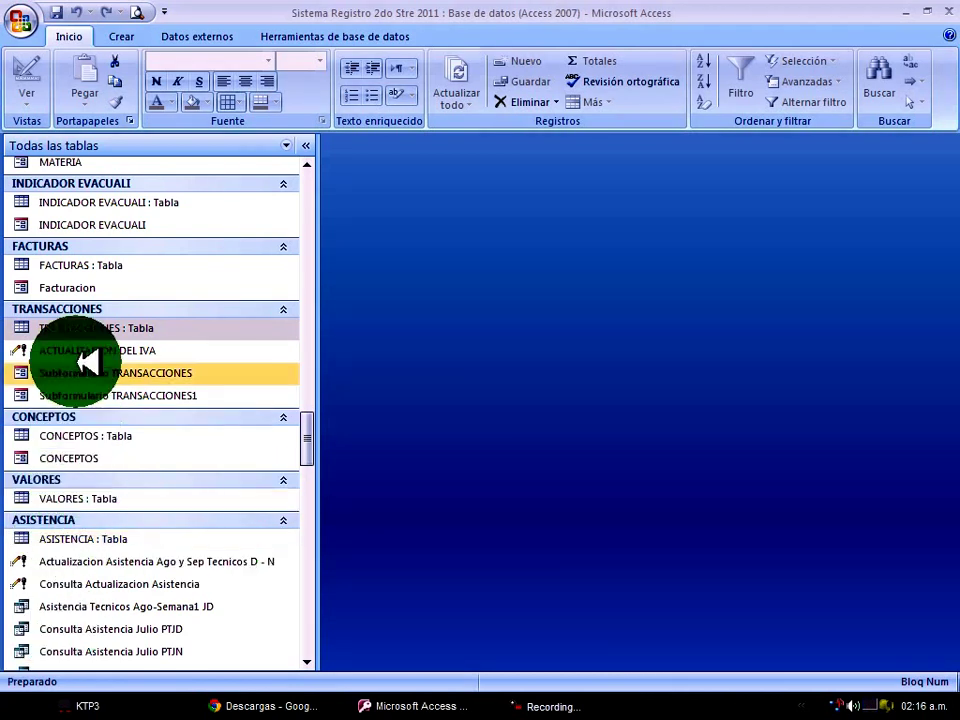
Open the TRANSACCIONES table in datasheet view
{"action": "left_click", "coordinate": [88, 325]}
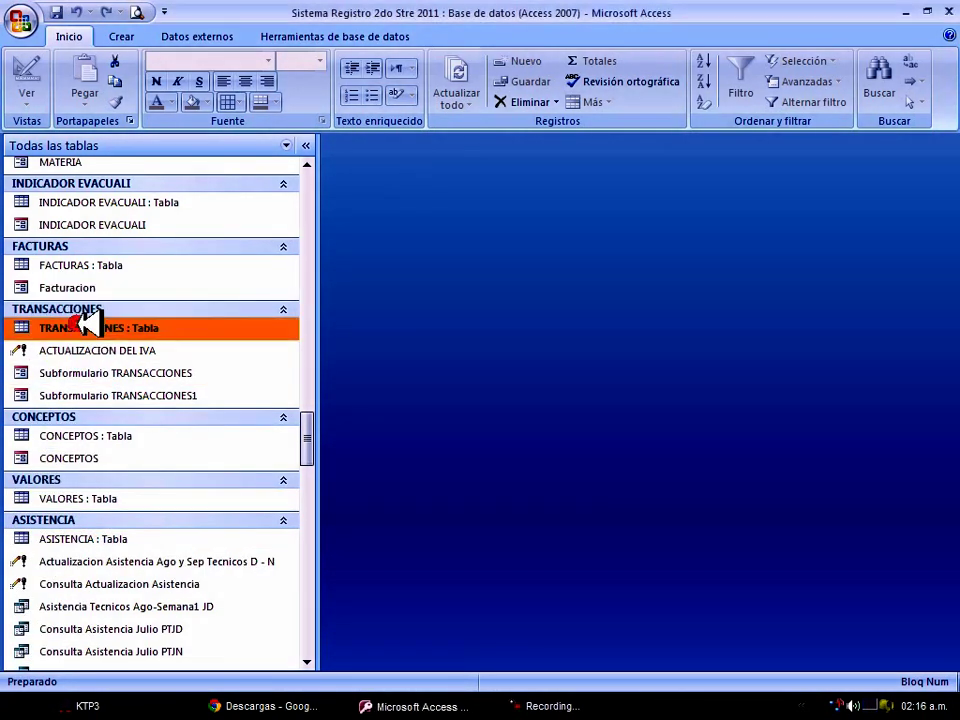
{"action": "double_click", "coordinate": [88, 325]}
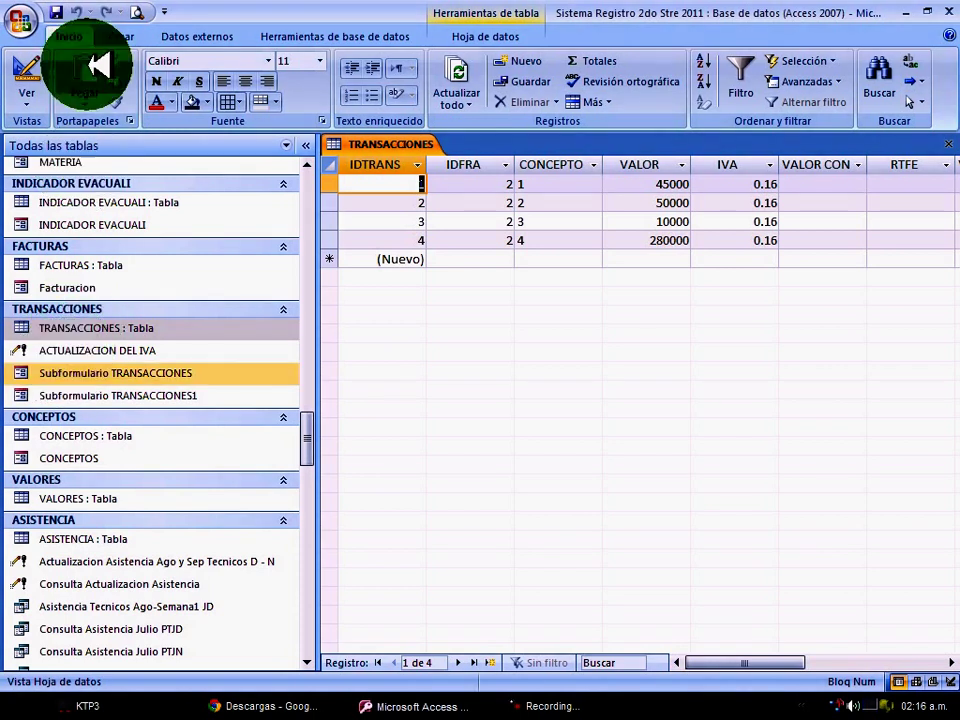
Create a new query in design view with the TRANSACCIONES table as its source
{"action": "left_click", "coordinate": [122, 36]}
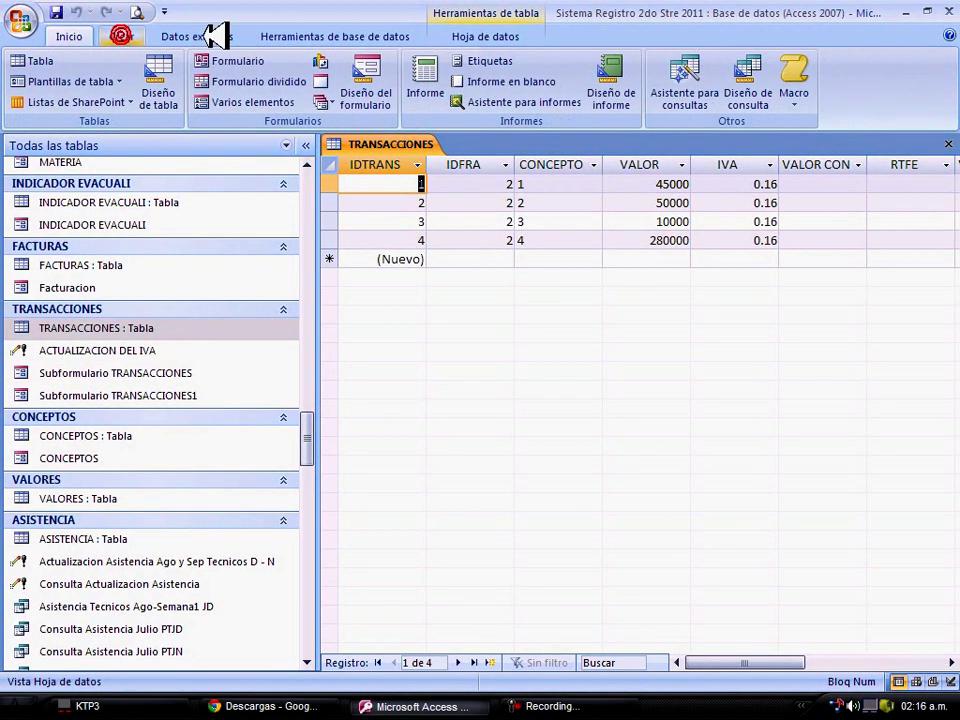
{"action": "left_click", "coordinate": [748, 78]}
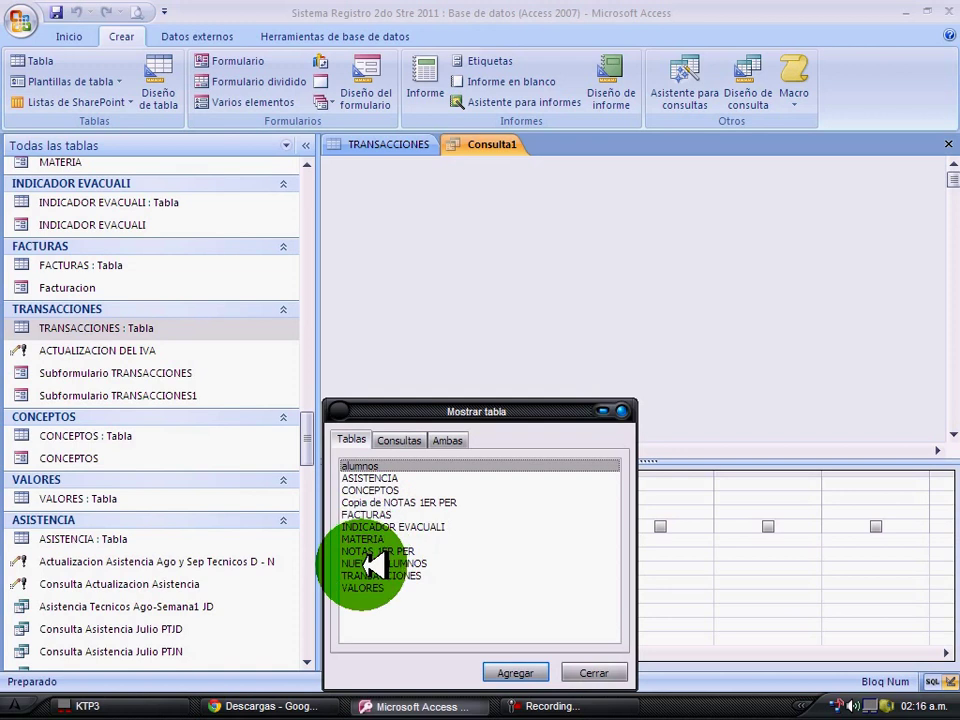
{"action": "left_click", "coordinate": [370, 576]}
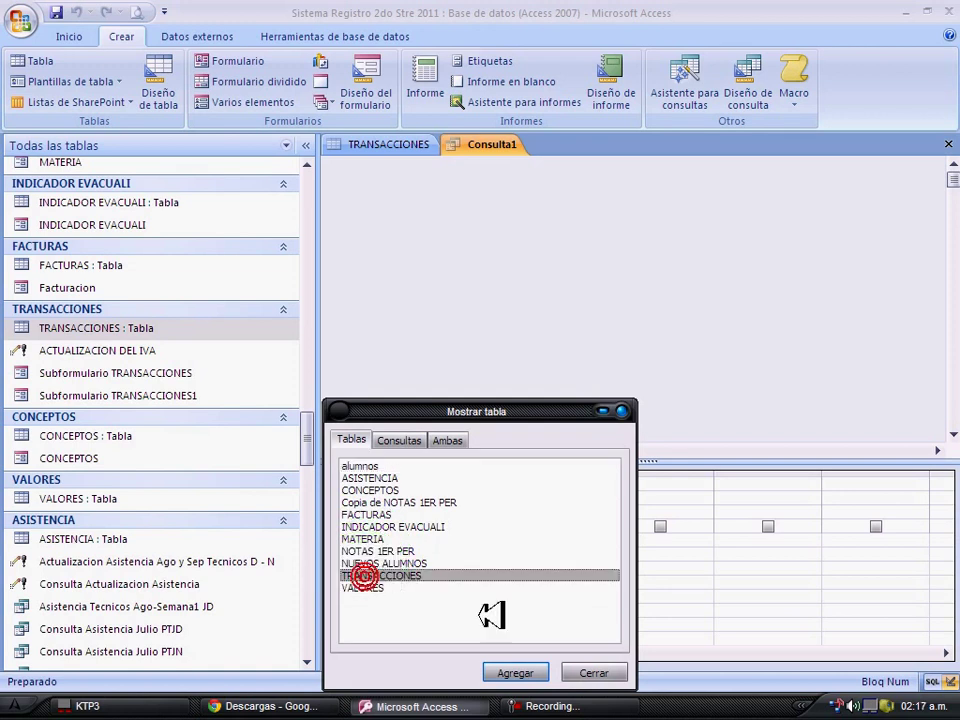
{"action": "left_click", "coordinate": [541, 662]}
{"action": "left_click", "coordinate": [594, 671]}
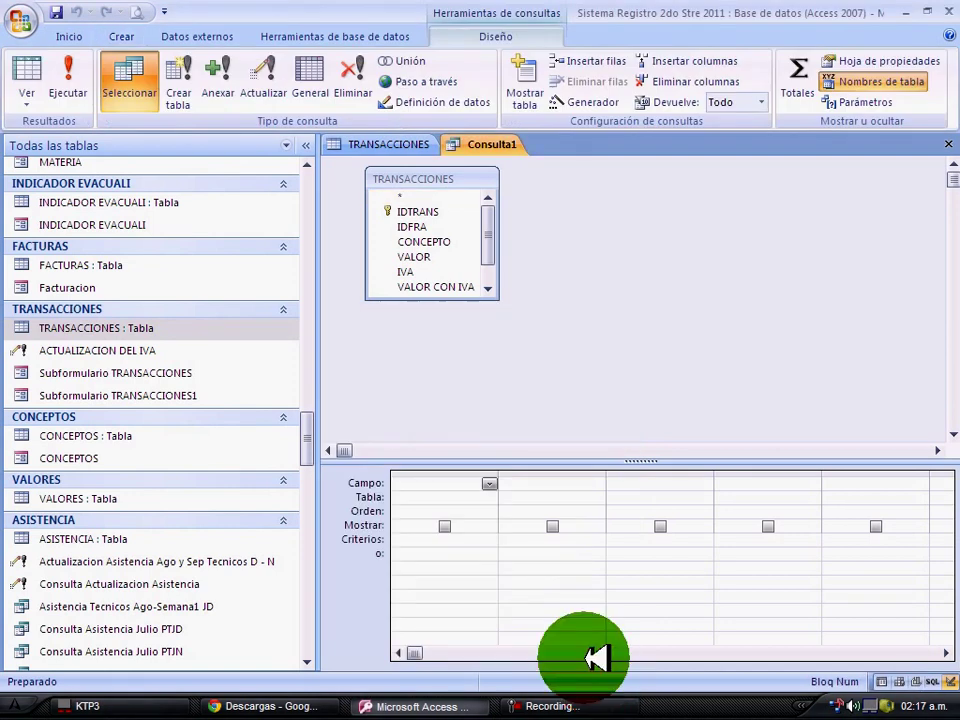
Add the IDTRANS, IDFRA, CONCEPTO, VALOR and IVA fields to the query's design grid
{"action": "left_click", "coordinate": [410, 214]}
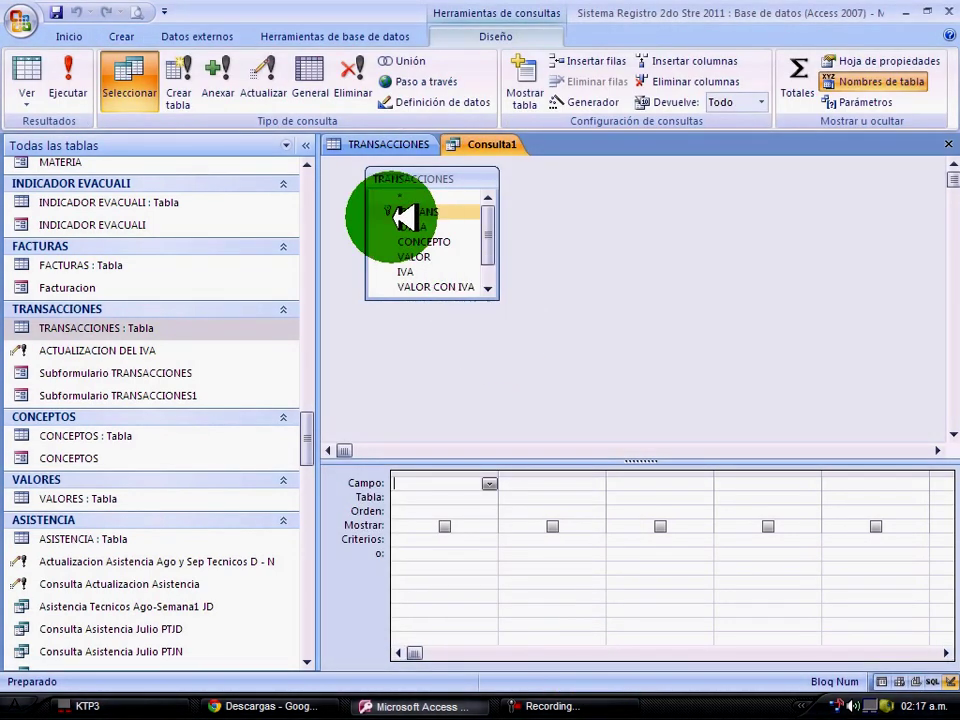
{"action": "double_click", "coordinate": [413, 212]}
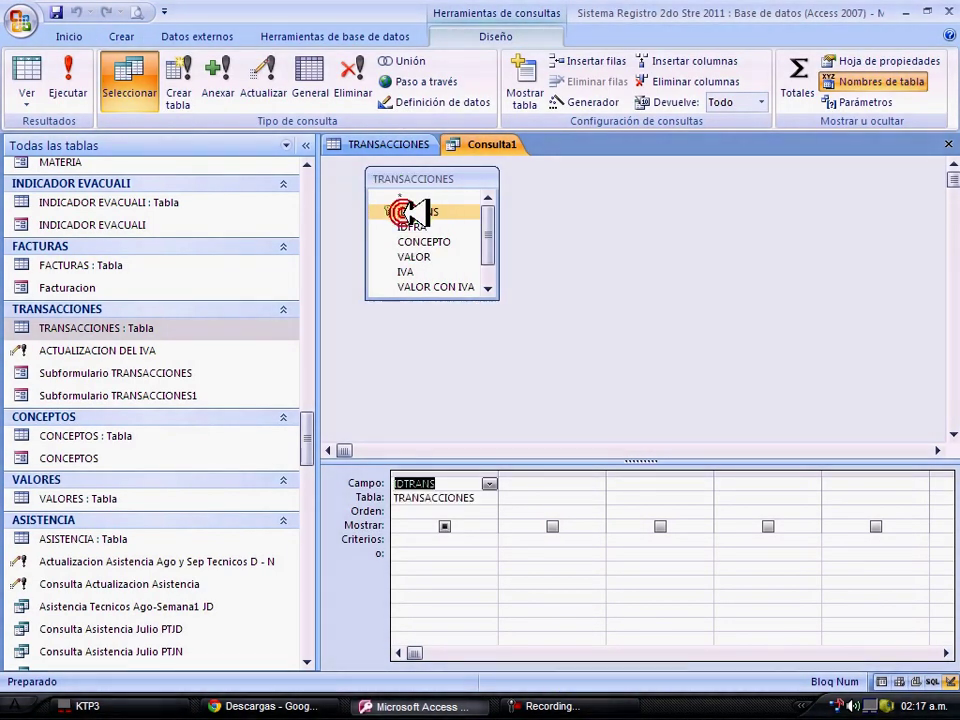
{"action": "left_click", "coordinate": [415, 225]}
{"action": "double_click", "coordinate": [413, 226]}
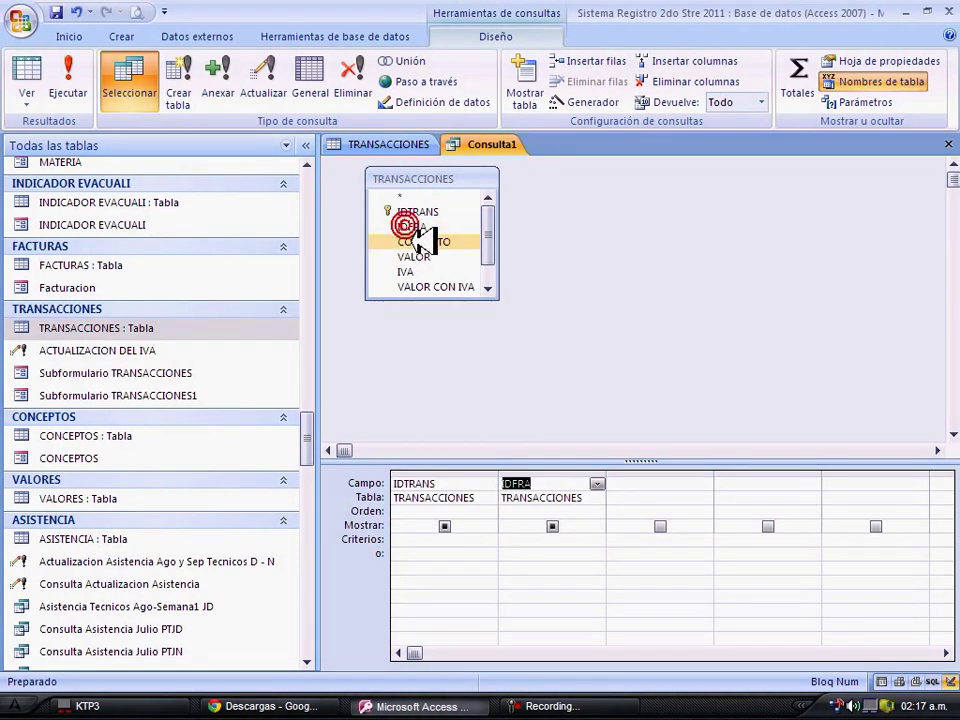
{"action": "double_click", "coordinate": [413, 242]}
{"action": "left_click", "coordinate": [425, 256]}
{"action": "double_click", "coordinate": [420, 257]}
{"action": "left_click", "coordinate": [428, 270]}
{"action": "double_click", "coordinate": [428, 270]}
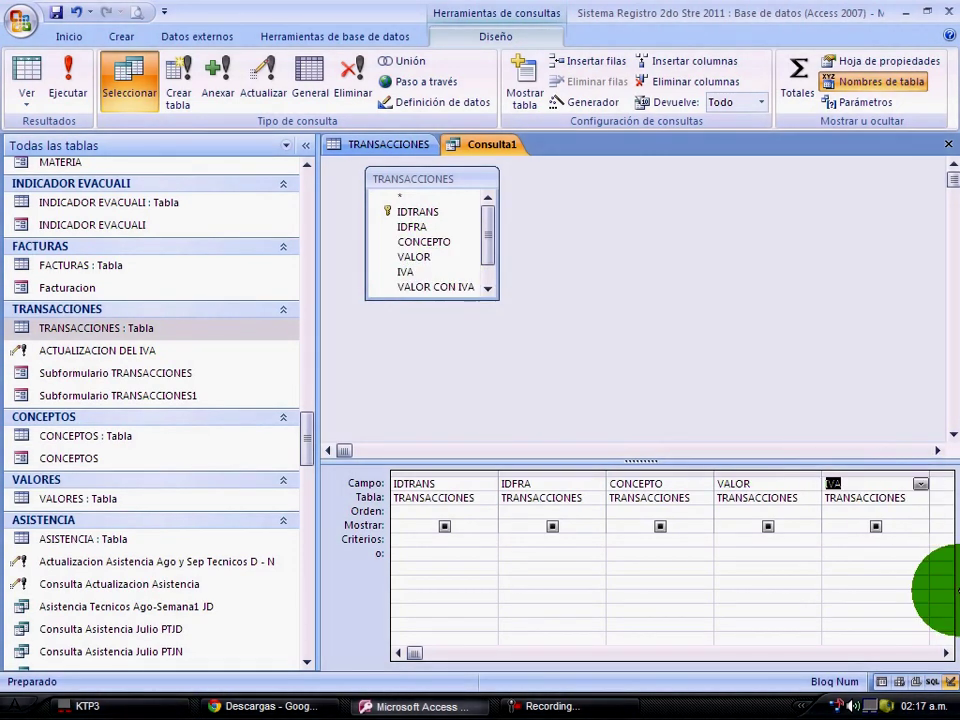
Open the expression builder for the empty query column right after IVA
{"action": "left_click", "coordinate": [946, 652]}
{"action": "left_click", "coordinate": [946, 652]}
{"action": "left_click", "coordinate": [946, 652]}
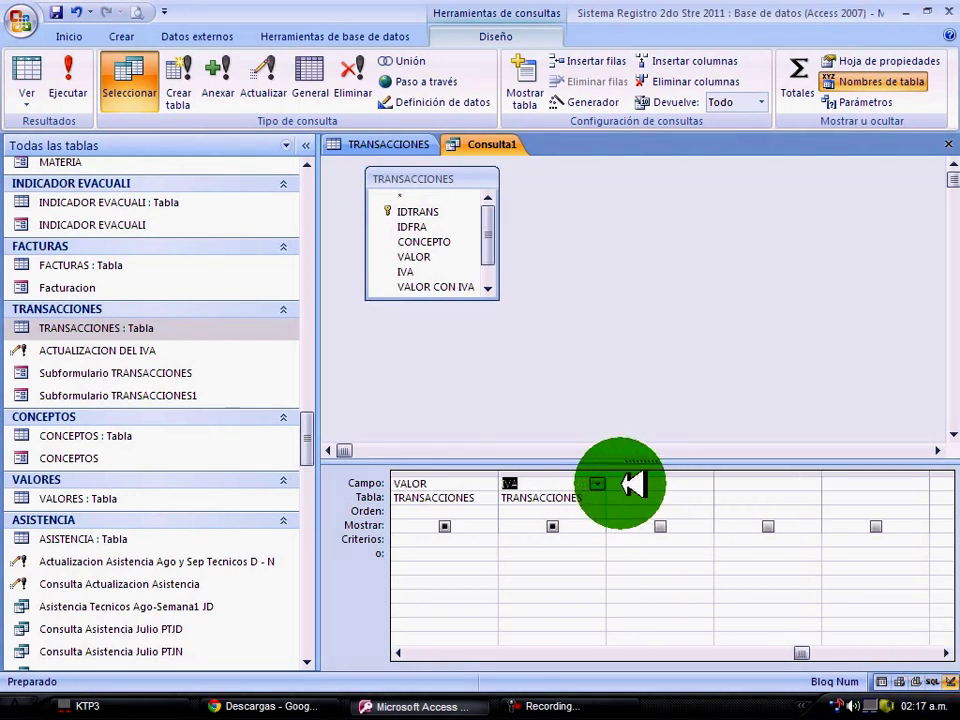
{"action": "left_click", "coordinate": [627, 484]}
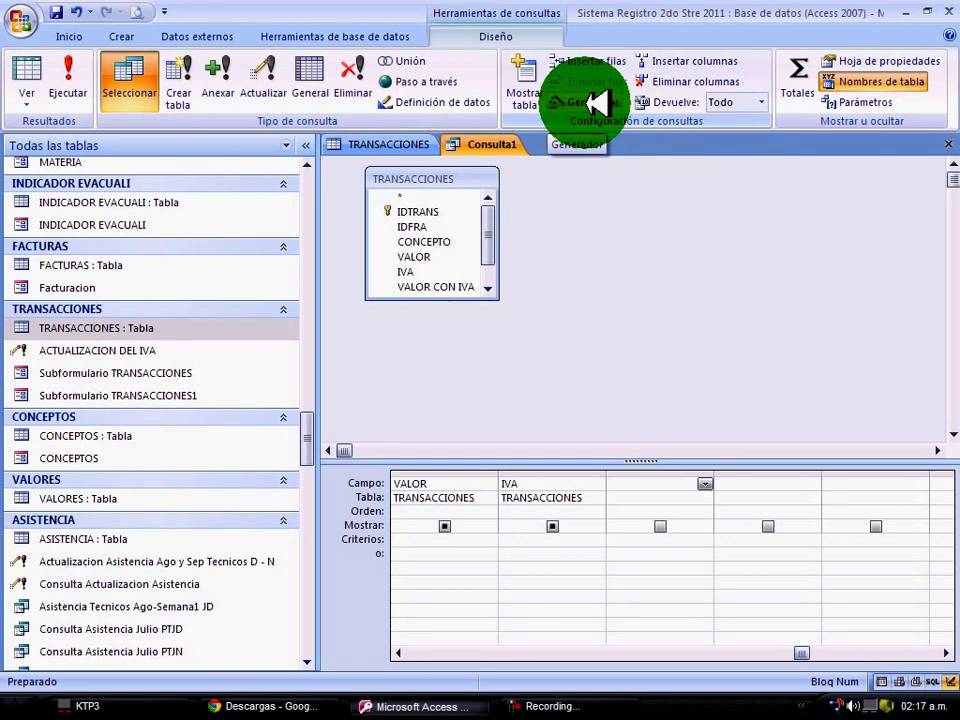
{"action": "left_click", "coordinate": [597, 102]}
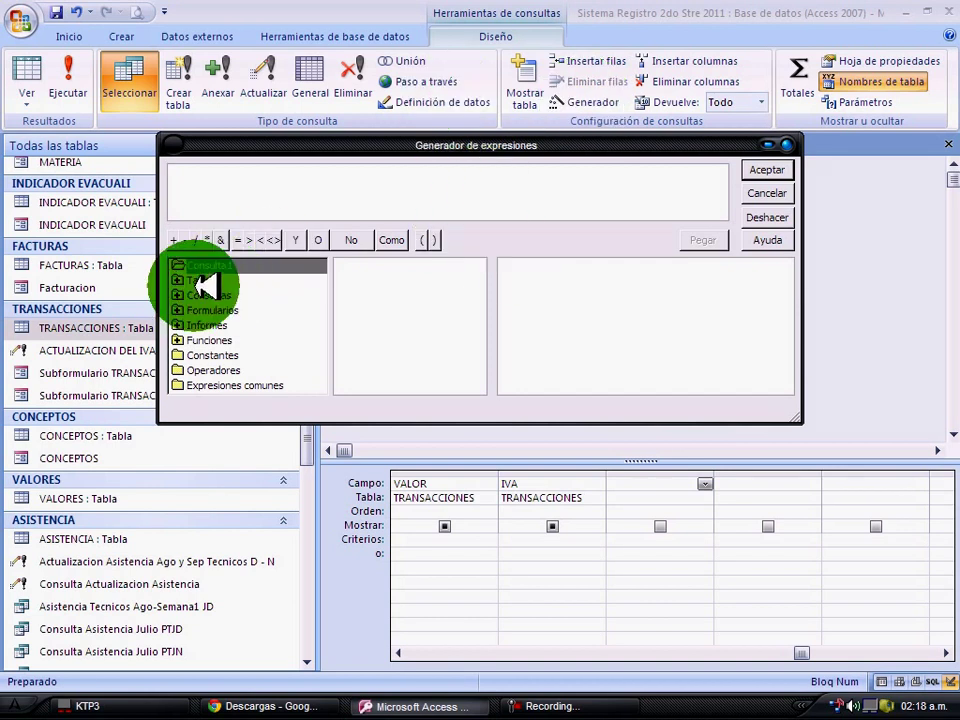
Expand the database tables in the expression builder and list the fields of the TRANSACCIONES table
{"action": "double_click", "coordinate": [204, 281]}
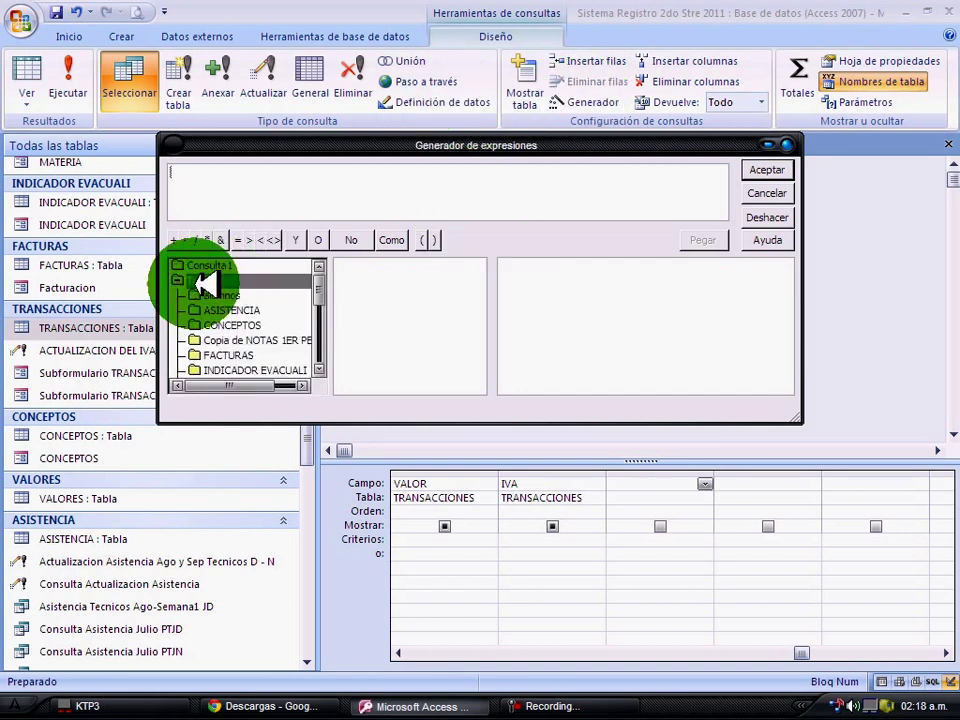
{"action": "left_click", "coordinate": [318, 368]}
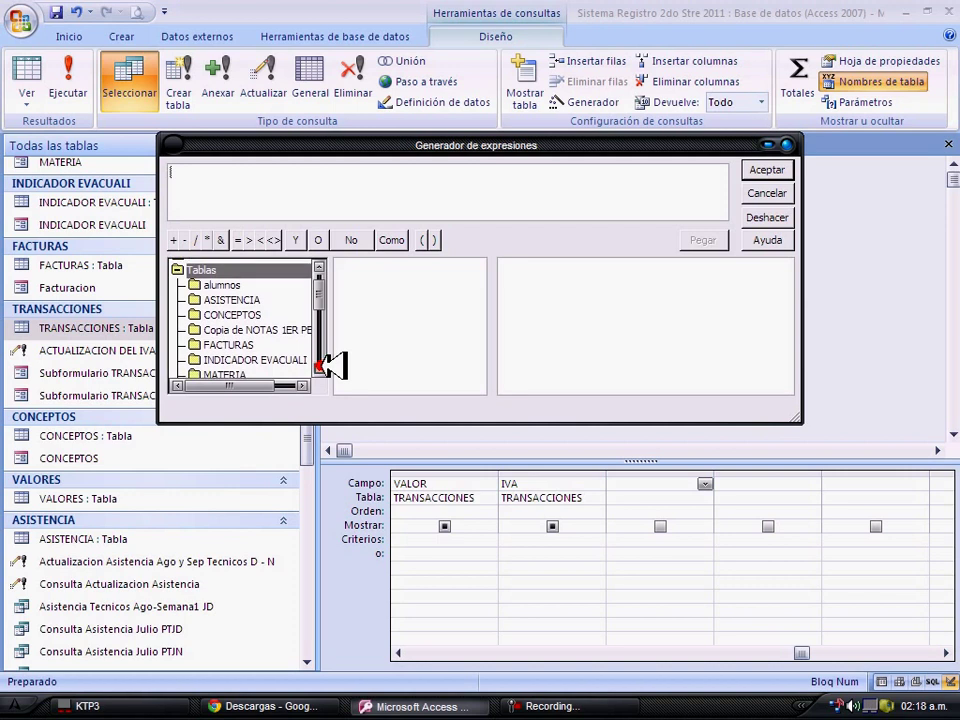
{"action": "left_click", "coordinate": [318, 368]}
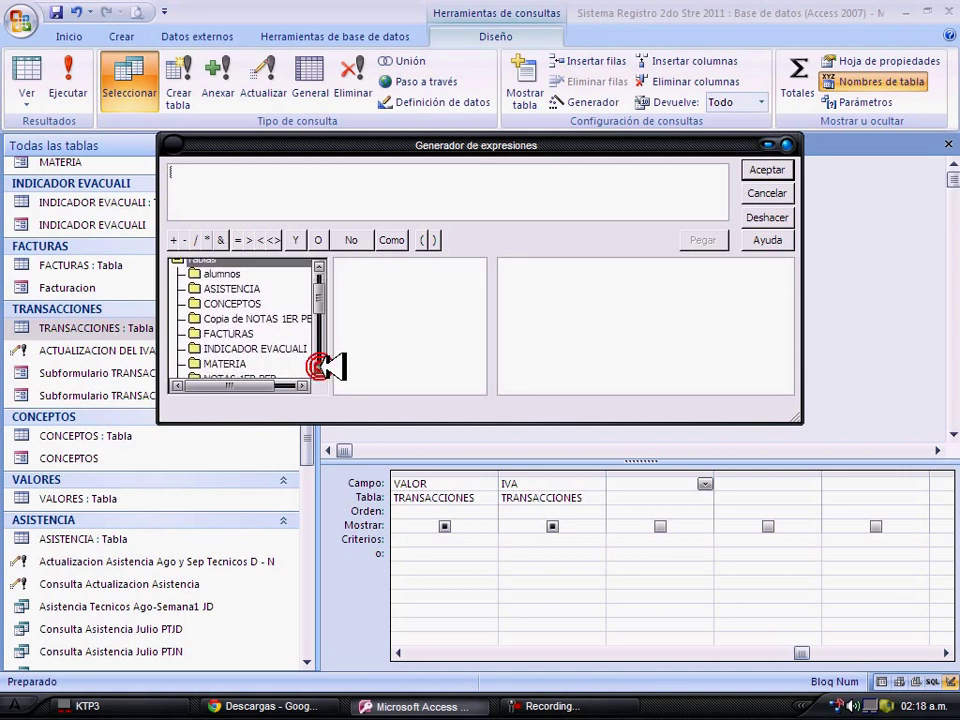
{"action": "left_click", "coordinate": [318, 368]}
{"action": "left_click", "coordinate": [318, 368]}
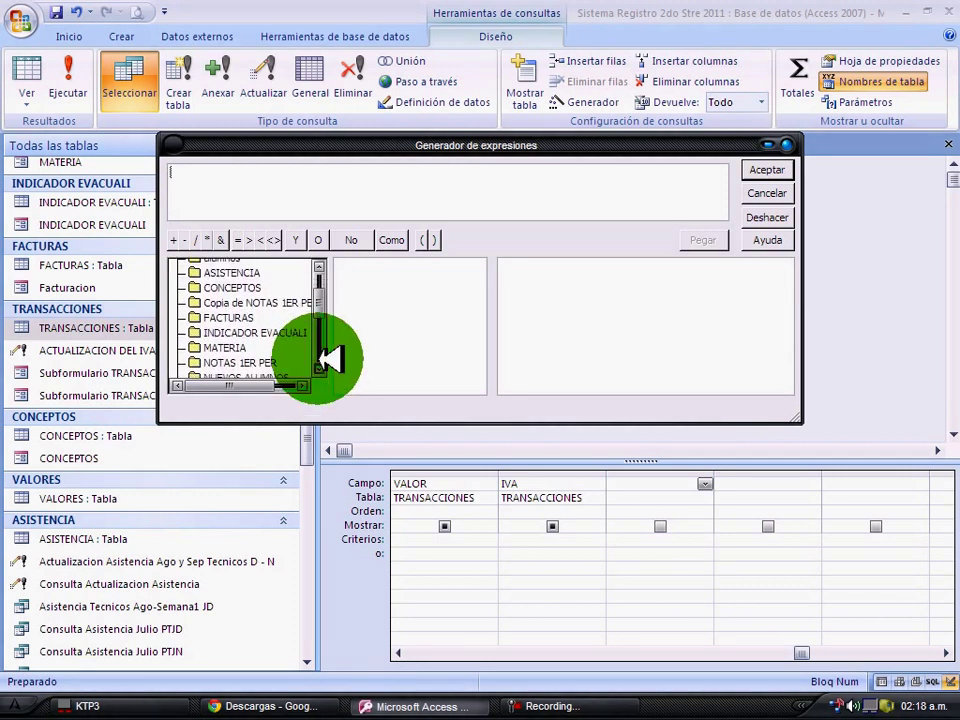
{"action": "left_click_drag", "start_coordinate": [315, 304], "coordinate": [240, 318]}
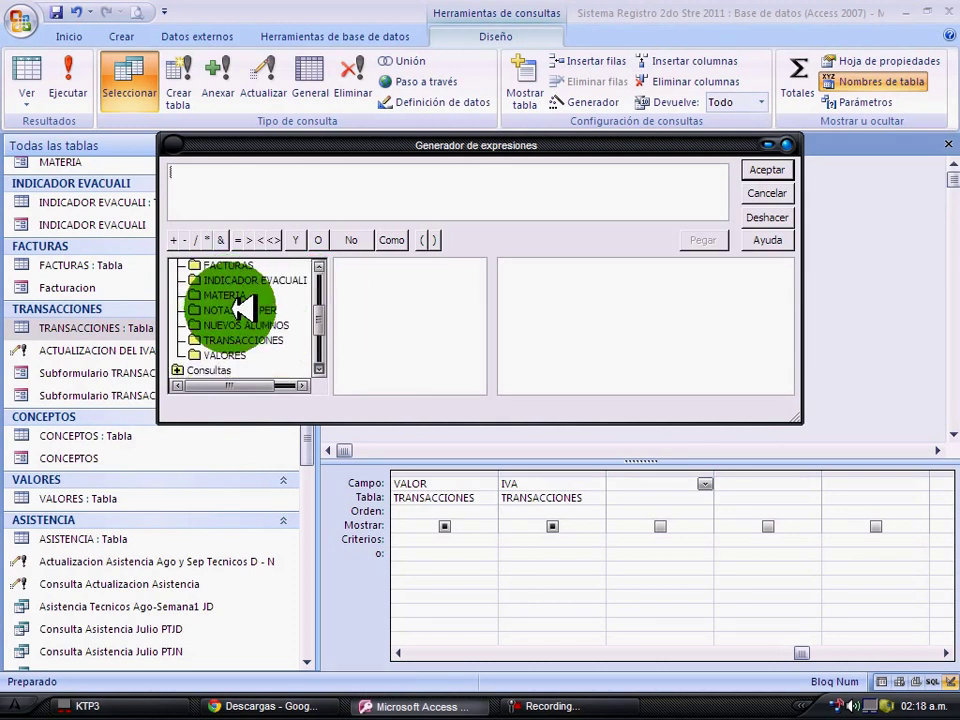
{"action": "scroll", "coordinate": [276, 315], "scroll_direction": "down", "scroll_amount": 1}
{"action": "scroll", "coordinate": [276, 318], "scroll_direction": "down", "scroll_amount": 1}
{"action": "scroll", "coordinate": [262, 278], "scroll_direction": "down", "scroll_amount": 3}
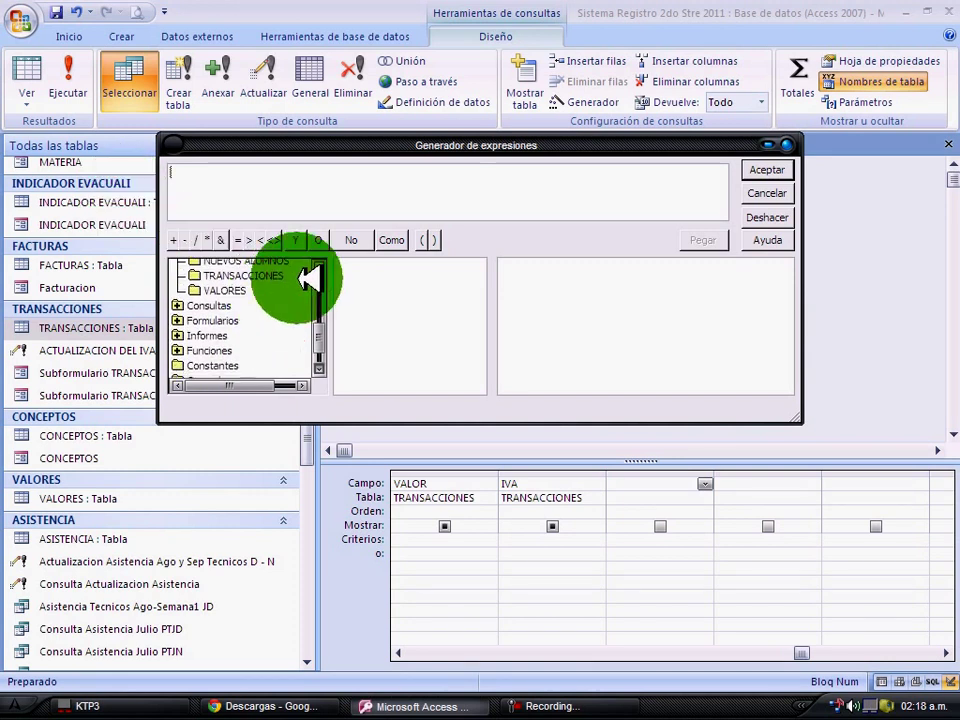
{"action": "scroll", "coordinate": [322, 262], "scroll_direction": "down", "scroll_amount": 1}
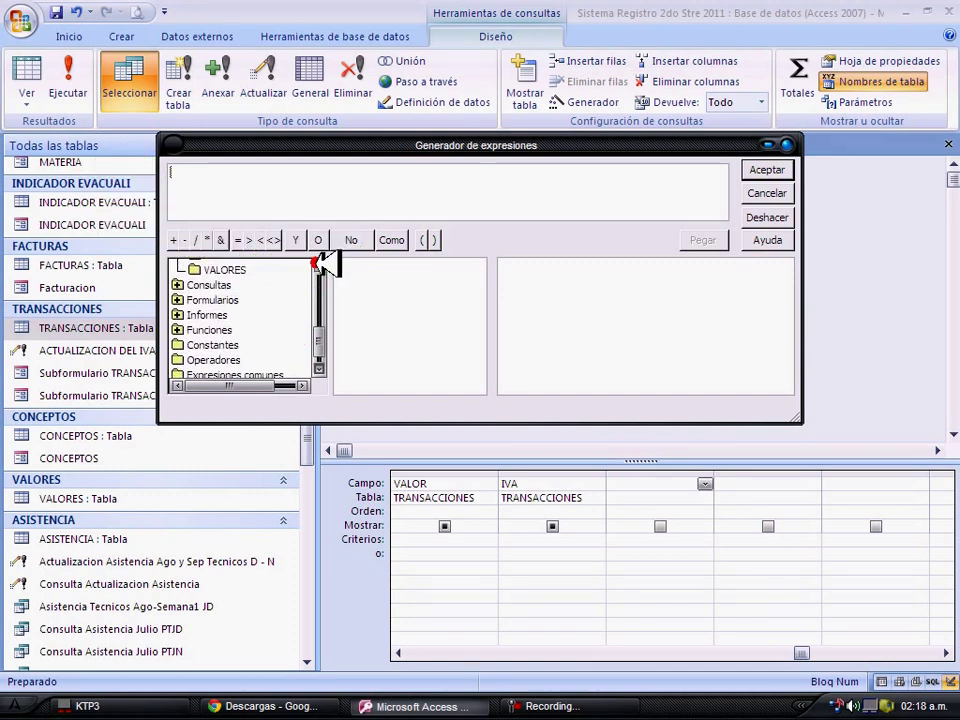
{"action": "left_click", "coordinate": [319, 262]}
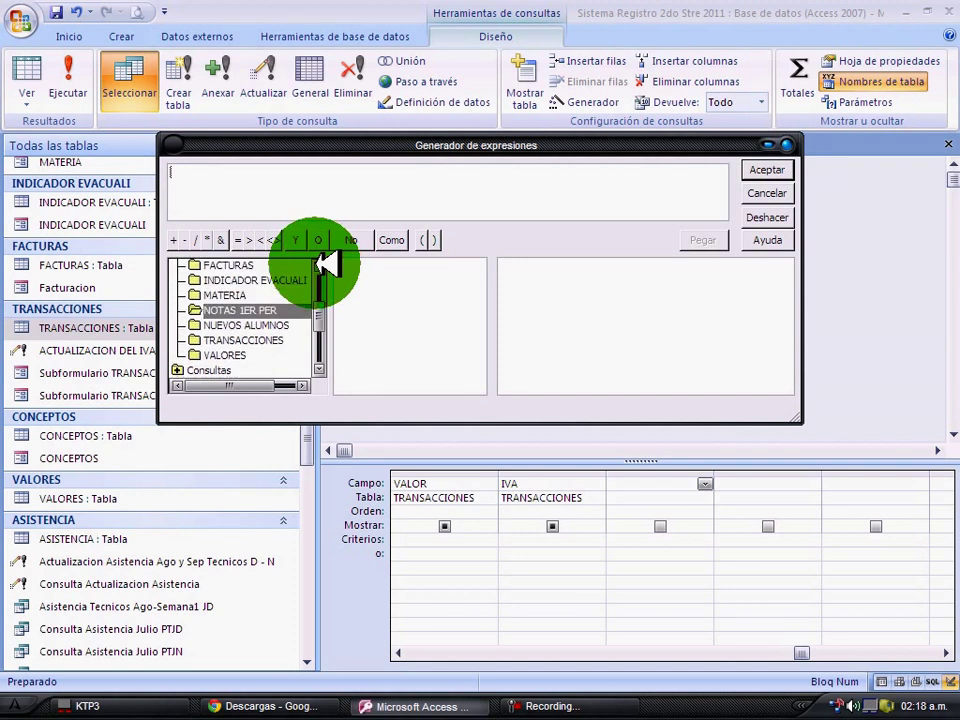
{"action": "left_click", "coordinate": [250, 323]}
{"action": "scroll", "coordinate": [262, 340], "scroll_direction": "up", "scroll_amount": 1}
{"action": "scroll", "coordinate": [290, 362], "scroll_direction": "up", "scroll_amount": 1}
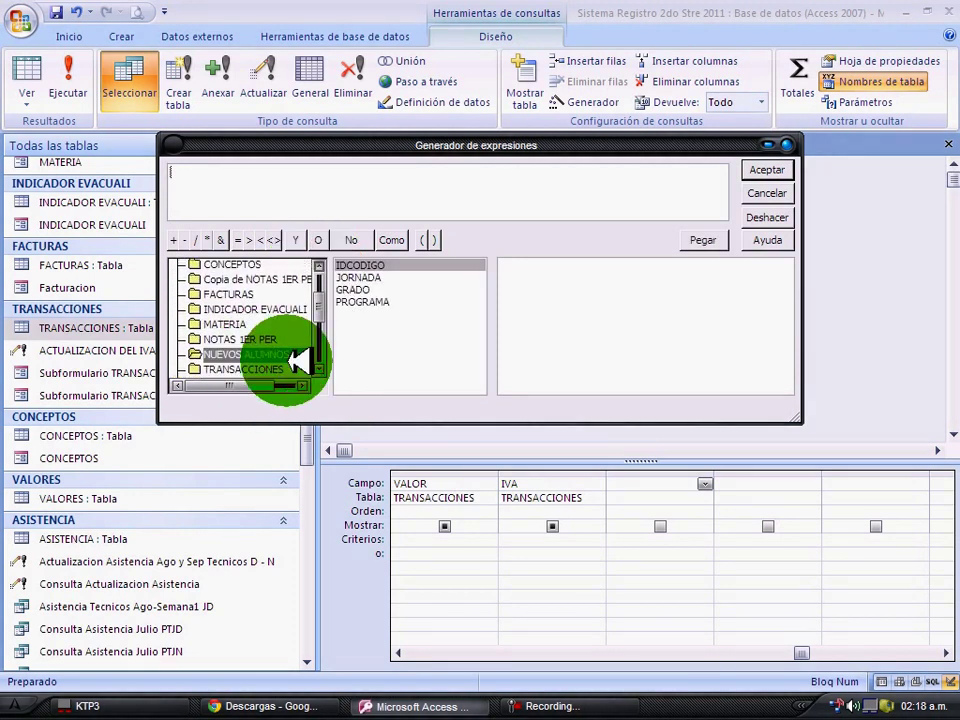
{"action": "scroll", "coordinate": [314, 364], "scroll_direction": "up", "scroll_amount": 1}
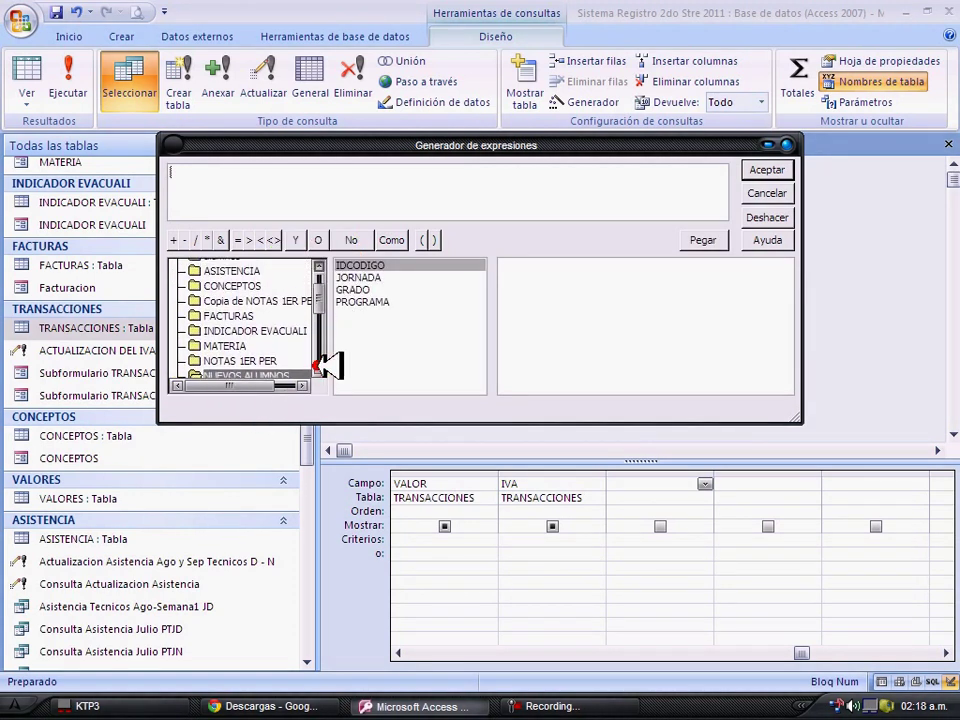
{"action": "scroll", "coordinate": [322, 366], "scroll_direction": "up", "scroll_amount": 1}
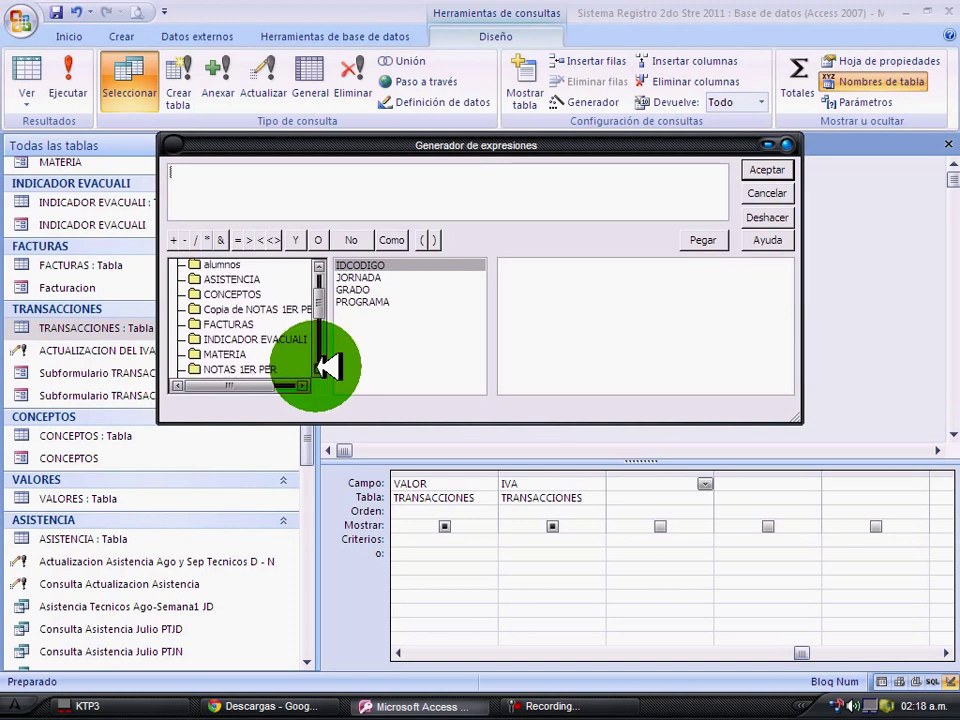
{"action": "scroll", "coordinate": [322, 366], "scroll_direction": "down", "scroll_amount": 1}
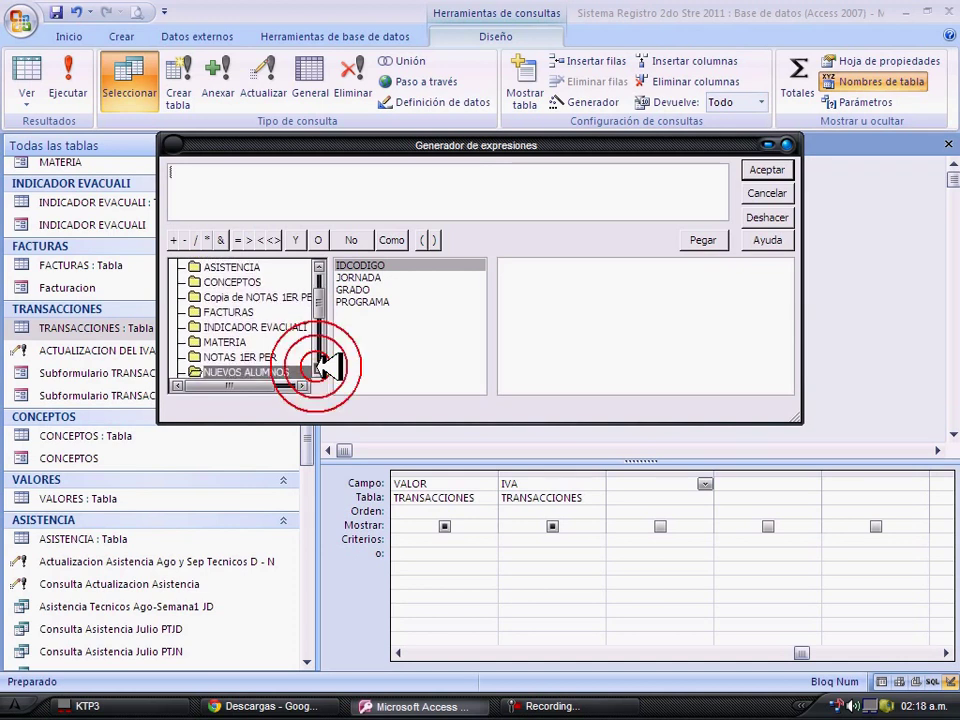
{"action": "scroll", "coordinate": [322, 366], "scroll_direction": "down", "scroll_amount": 1}
{"action": "scroll", "coordinate": [322, 368], "scroll_direction": "down", "scroll_amount": 1}
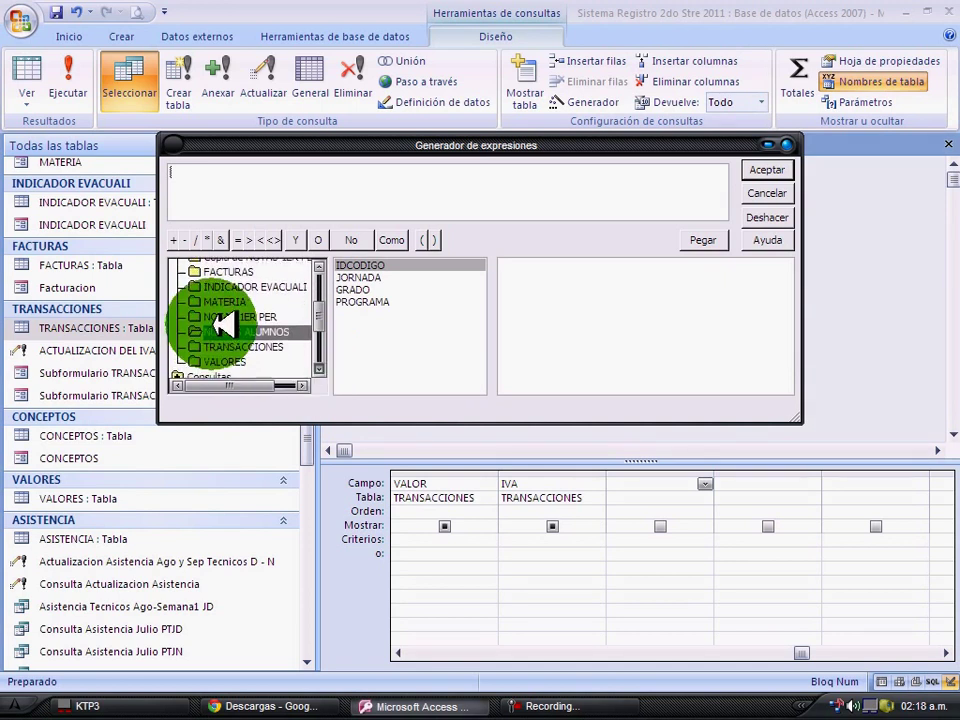
{"action": "scroll", "coordinate": [274, 300], "scroll_direction": "down", "scroll_amount": 2}
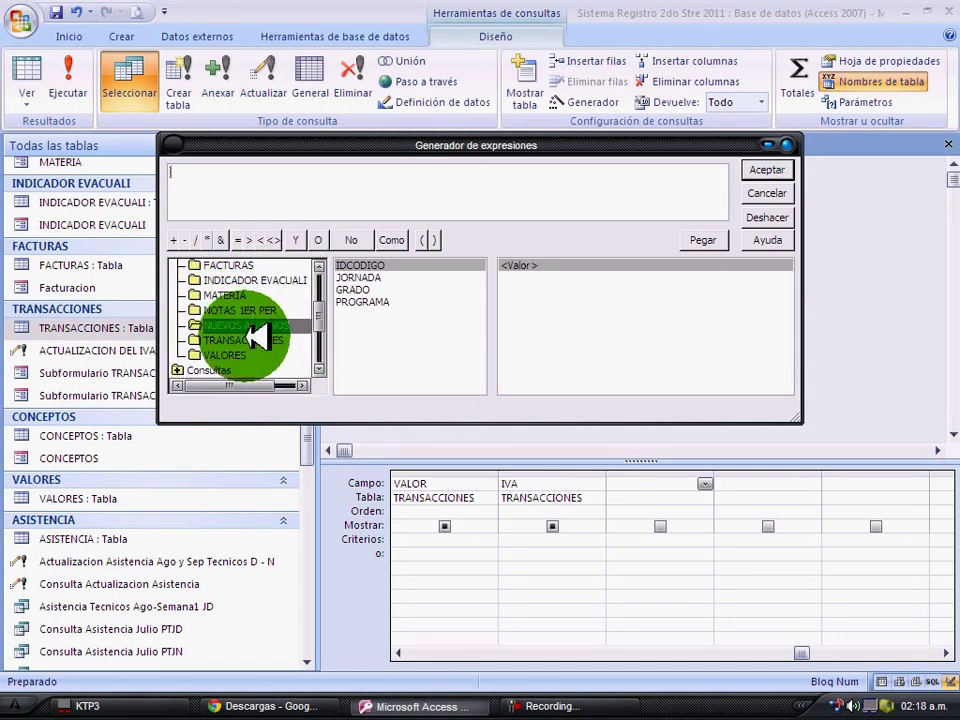
{"action": "left_click", "coordinate": [258, 340]}
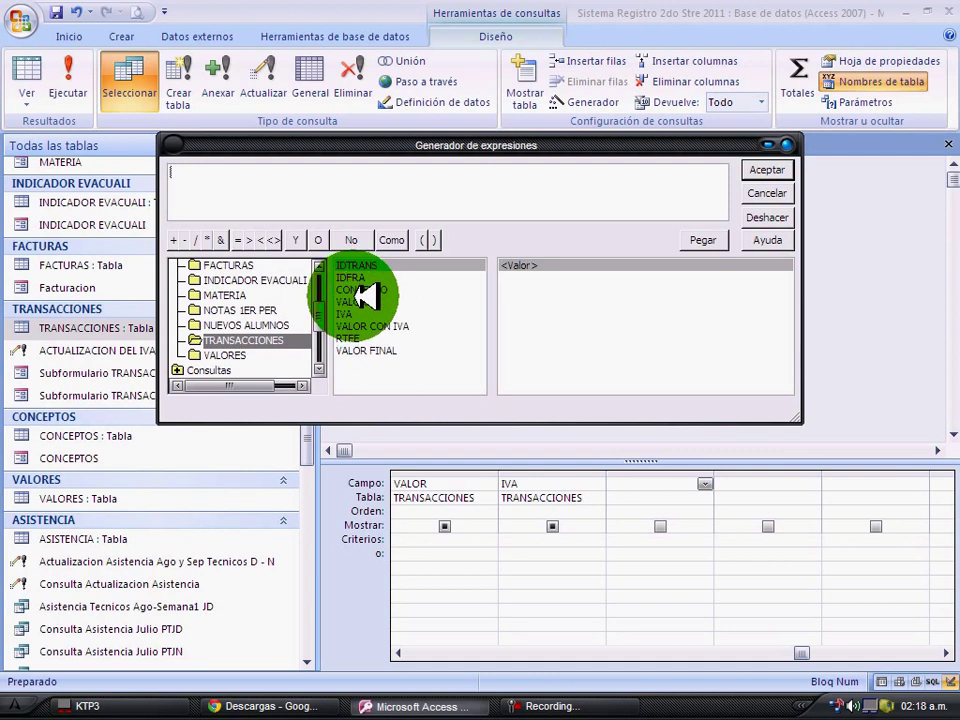
Build the expression [TRANSACCIONES]![VALOR] * [TRANSACCIONES]![IVA] and insert it into the empty query column
{"action": "double_click", "coordinate": [362, 301]}
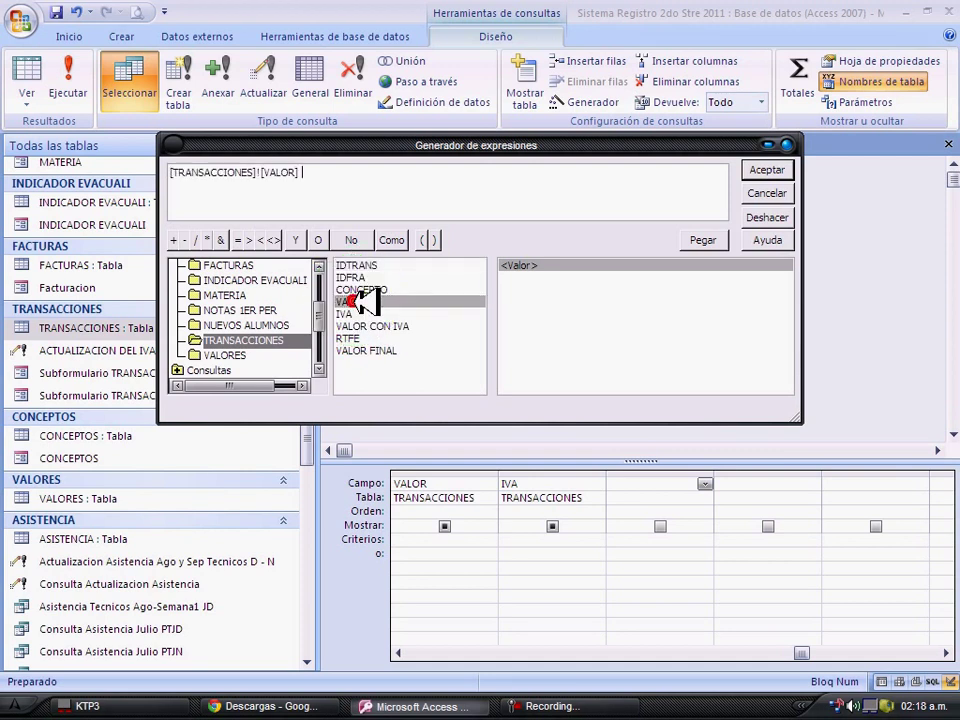
{"action": "left_click", "coordinate": [208, 239]}
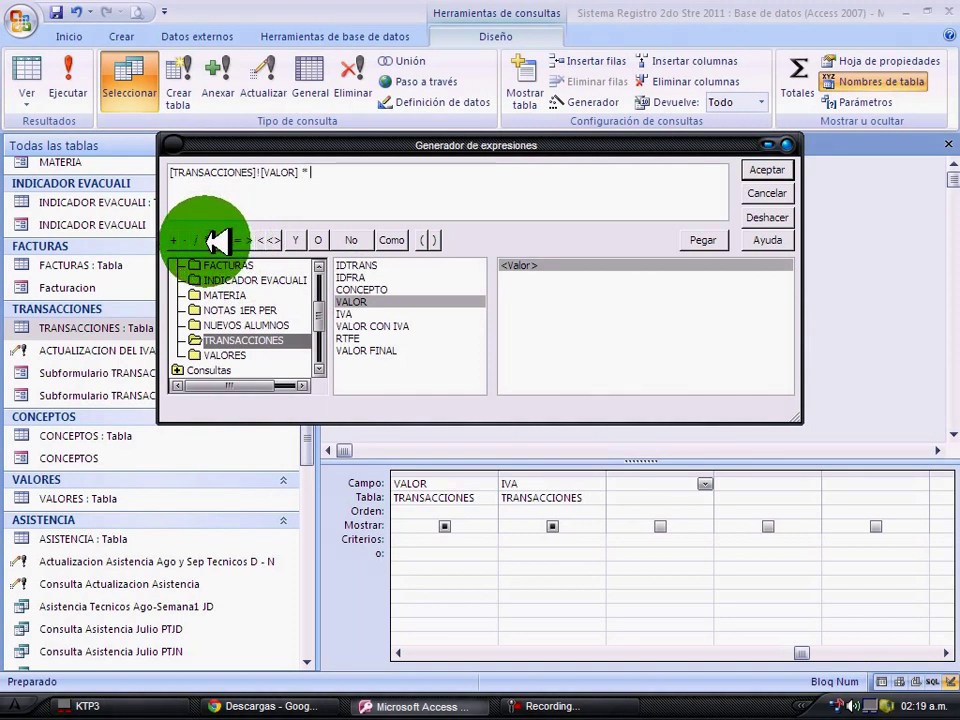
{"action": "left_click", "coordinate": [376, 314]}
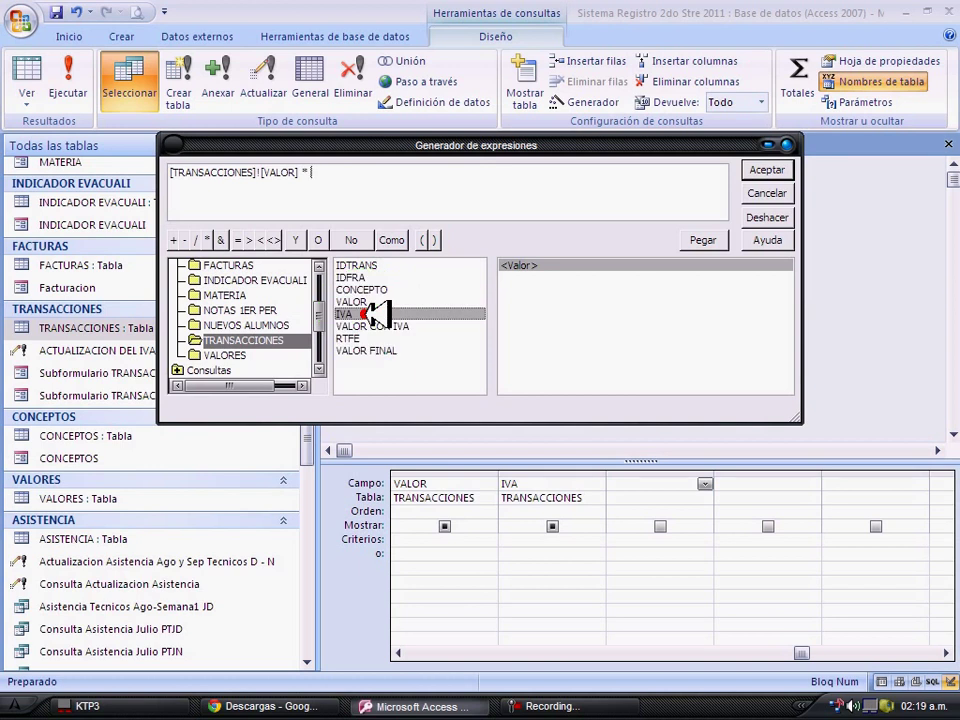
{"action": "double_click", "coordinate": [378, 314]}
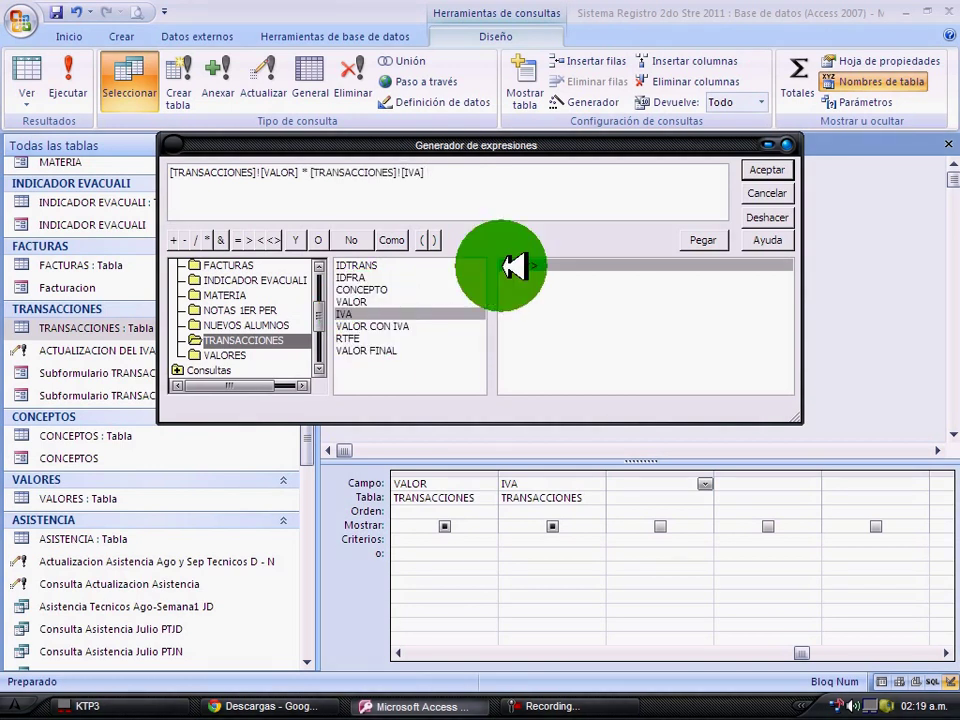
{"action": "left_click", "coordinate": [768, 172]}
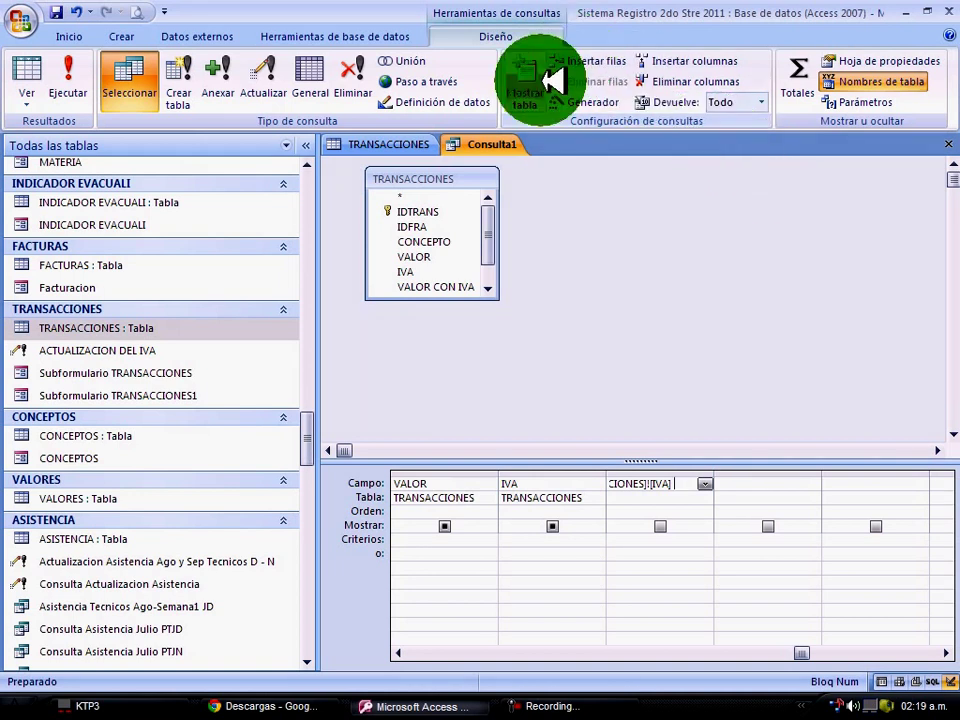
Save the new query under the name ACTUALIZACION IVA DEL VALOR
{"action": "right_click", "coordinate": [510, 142]}
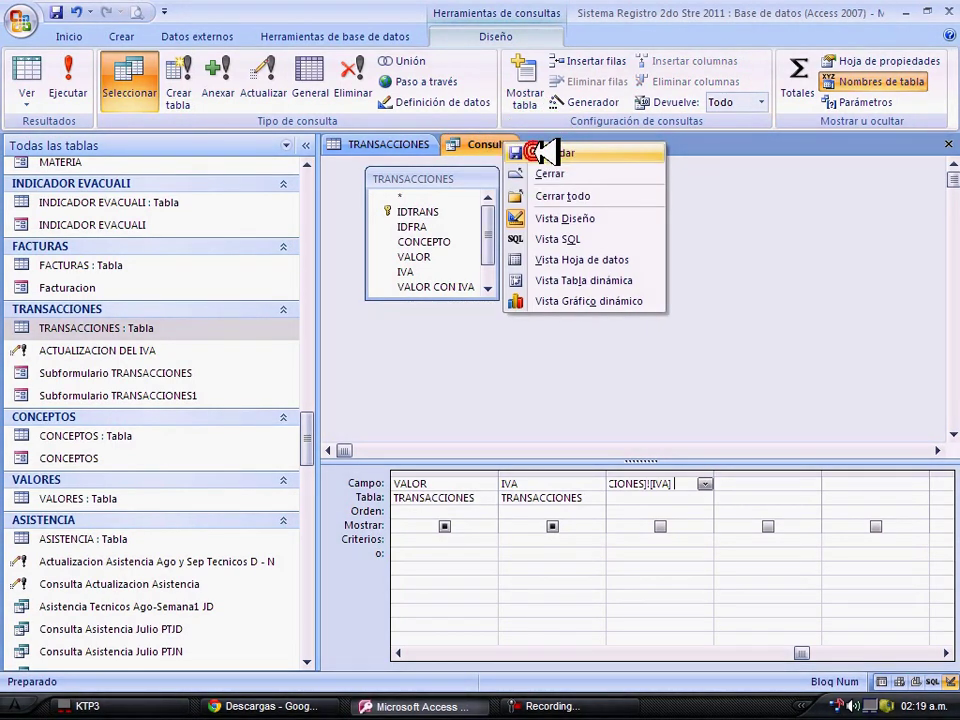
{"action": "left_click", "coordinate": [548, 152]}
{"action": "type", "text": "ac"}
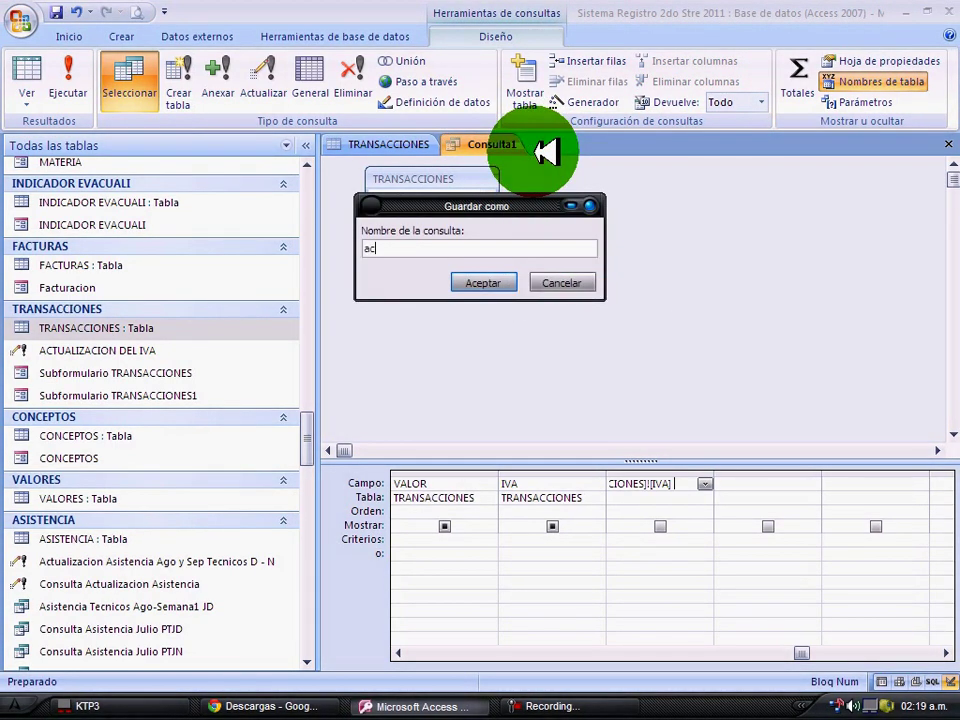
{"action": "key", "text": "BackSpace"}
{"action": "key", "text": "BackSpace"}
{"action": "key", "text": "Caps_Lock"}
{"action": "type", "text": "CONSULTA"}
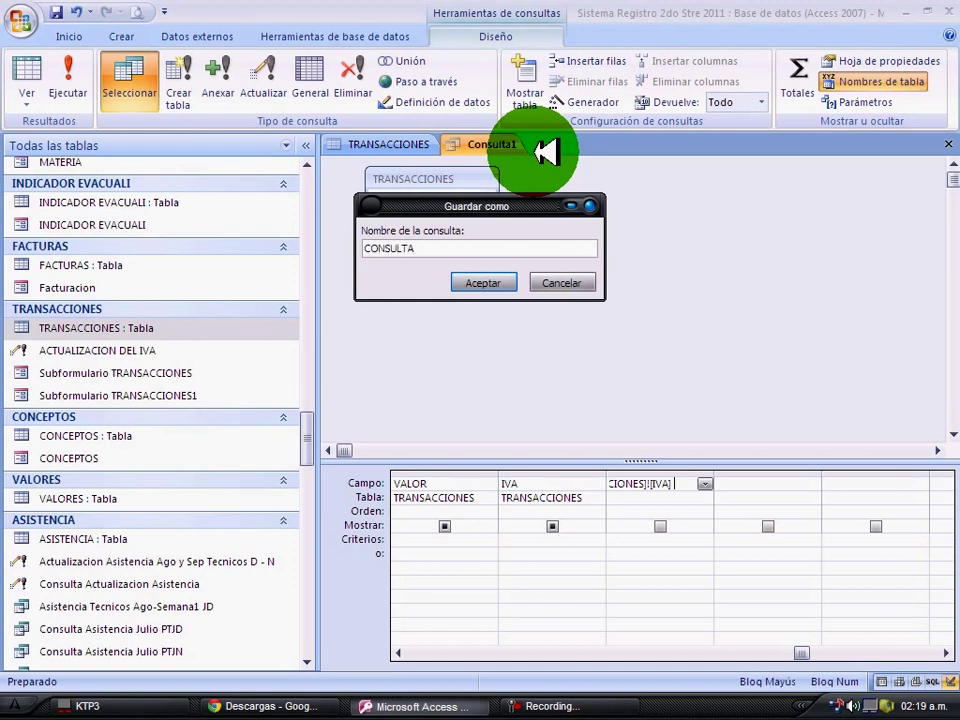
{"action": "type", "text": "LOR  POR IVA"}
{"action": "key", "text": "shift+Home"}
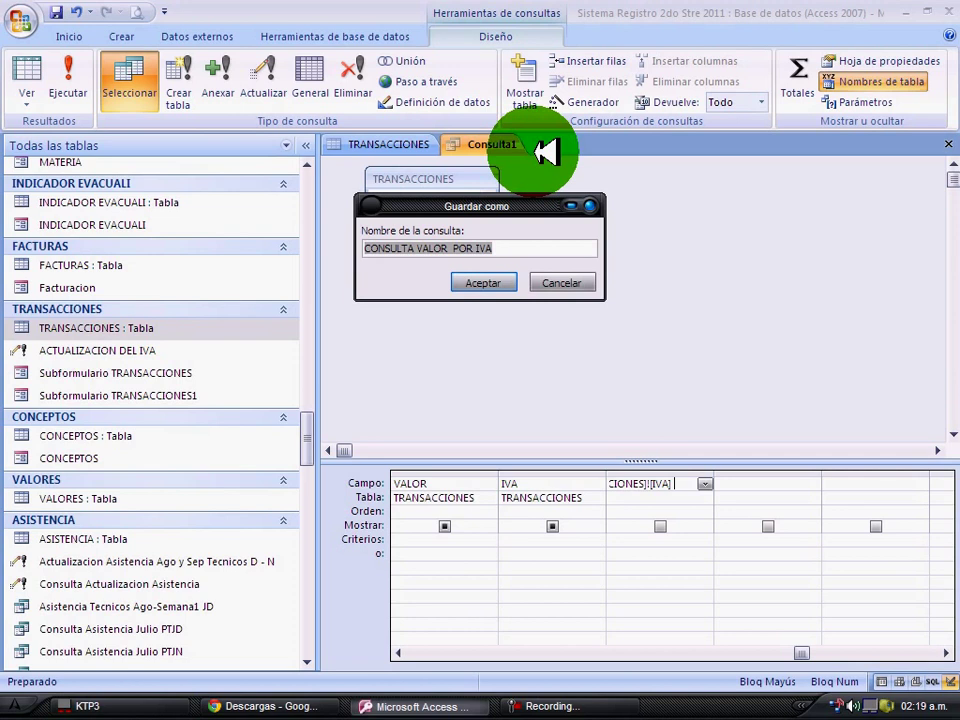
{"action": "type", "text": "ACTUALIZACION VALOR CON IVA"}
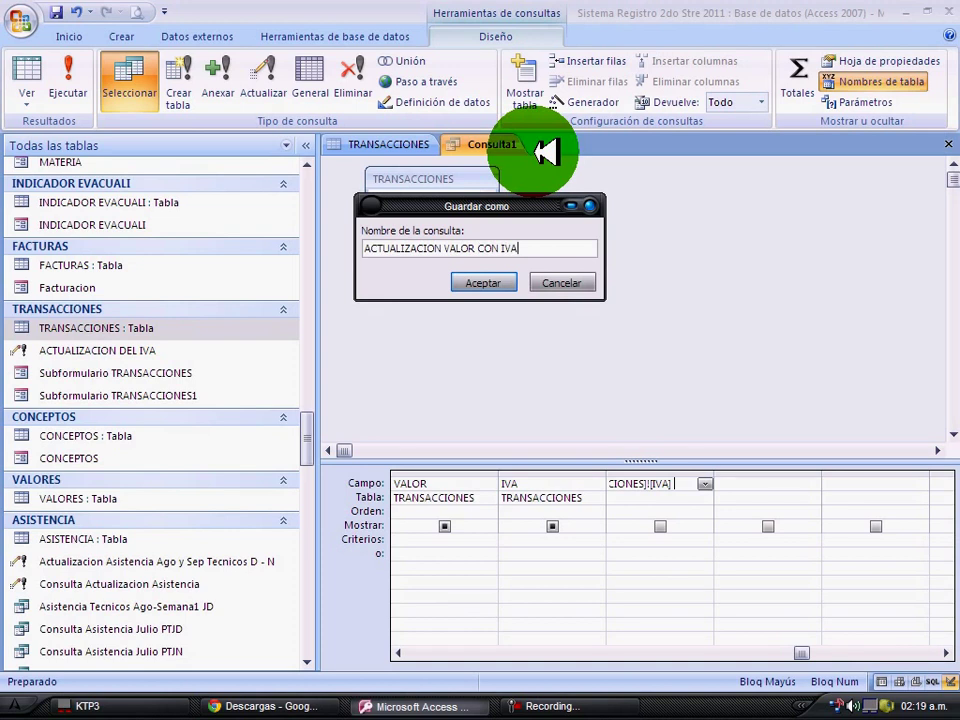
{"action": "key", "text": "BackSpace"}
{"action": "key", "text": "BackSpace"}
{"action": "key", "text": "BackSpace"}
{"action": "key", "text": "BackSpace"}
{"action": "key", "text": "BackSpace"}
{"action": "key", "text": "BackSpace"}
{"action": "type", "text": "IVA DEL VALOR"}
{"action": "left_click", "coordinate": [487, 284]}
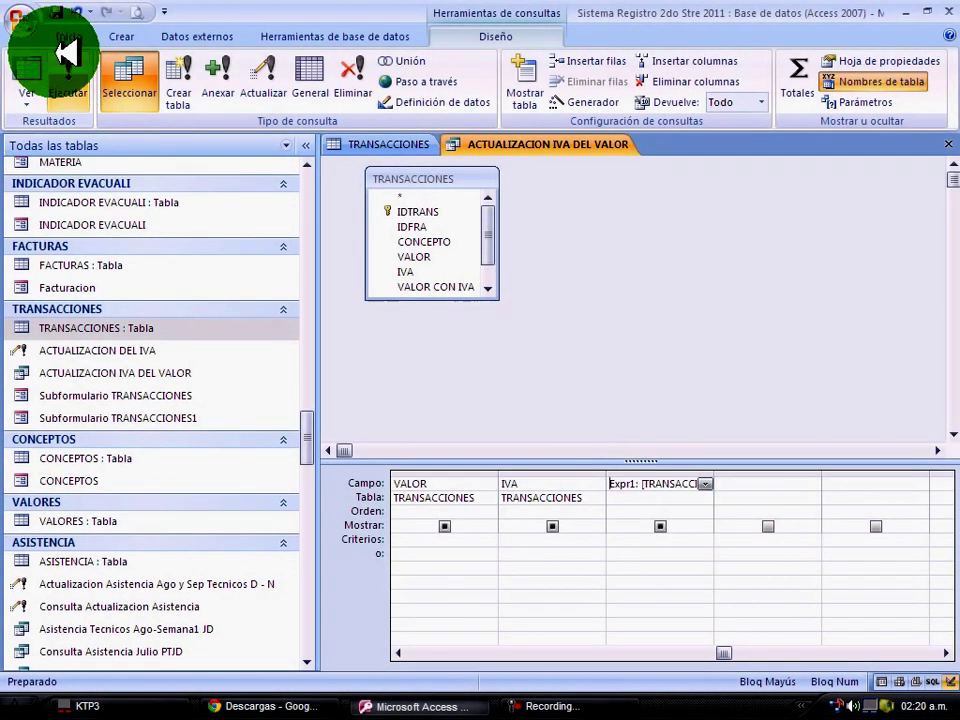
Run the query and widen the Expr1 column until its full values fit, returning to Design view
{"action": "left_click", "coordinate": [70, 70]}
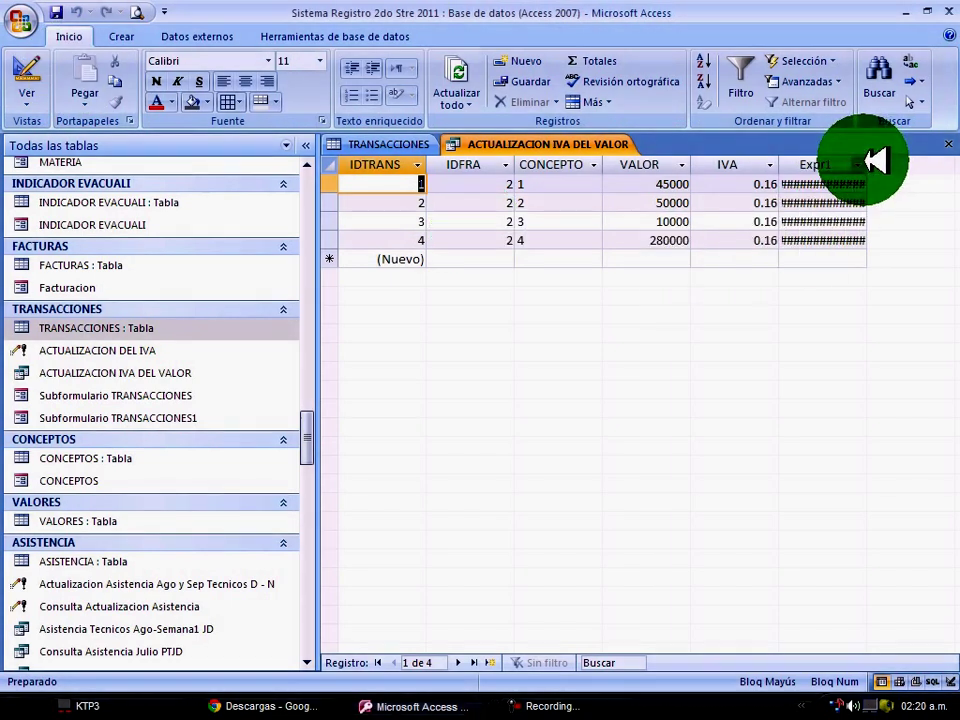
{"action": "left_click_drag", "start_coordinate": [868, 166], "coordinate": [905, 166]}
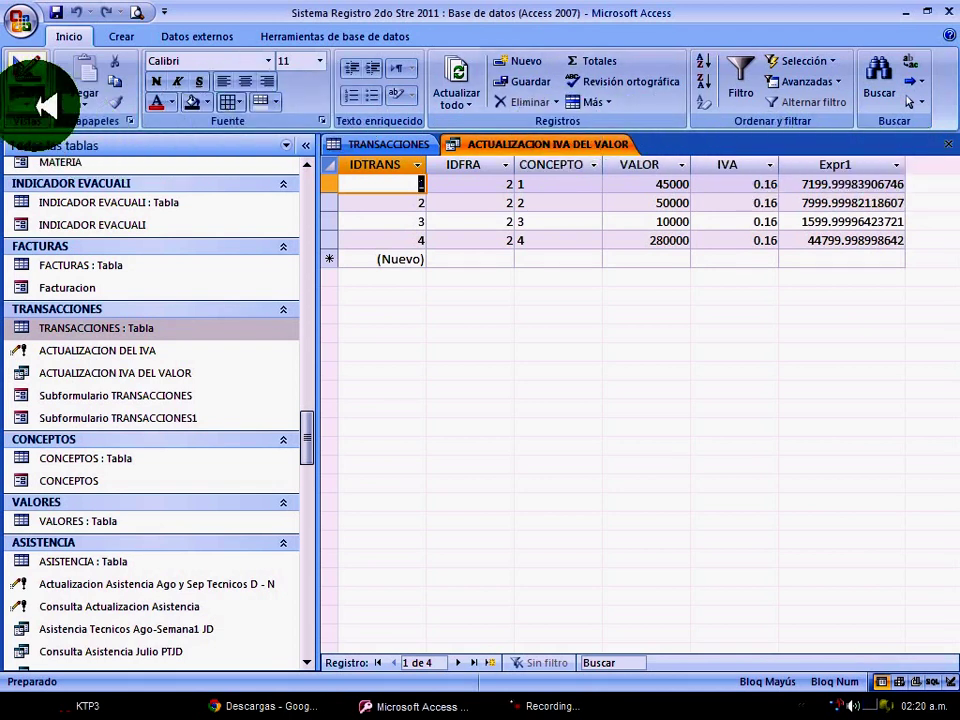
{"action": "left_click", "coordinate": [28, 95]}
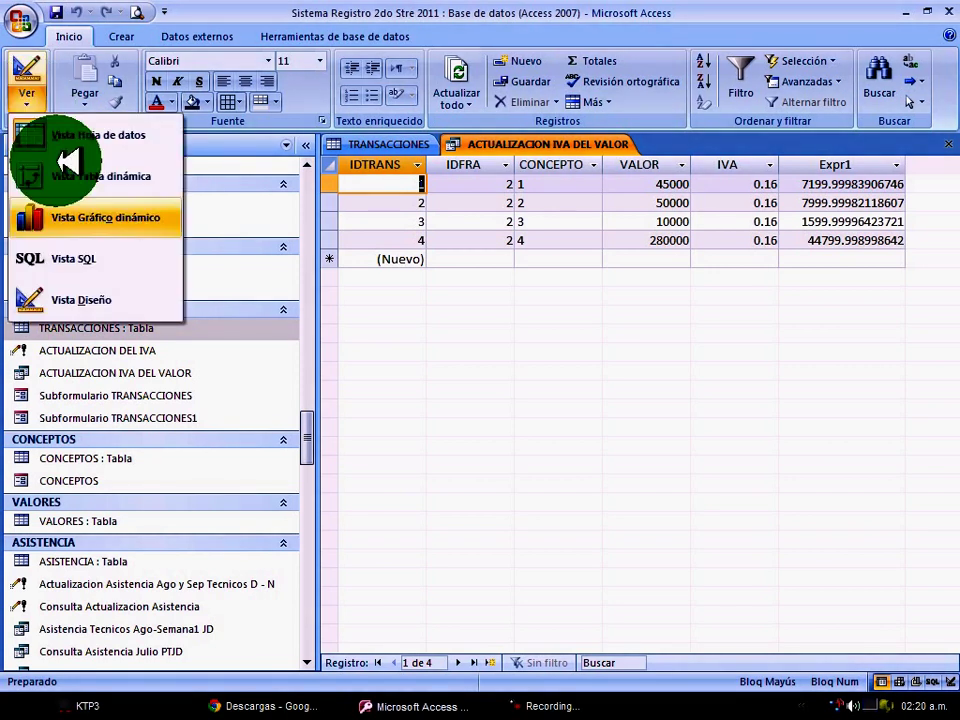
{"action": "left_click", "coordinate": [105, 297]}
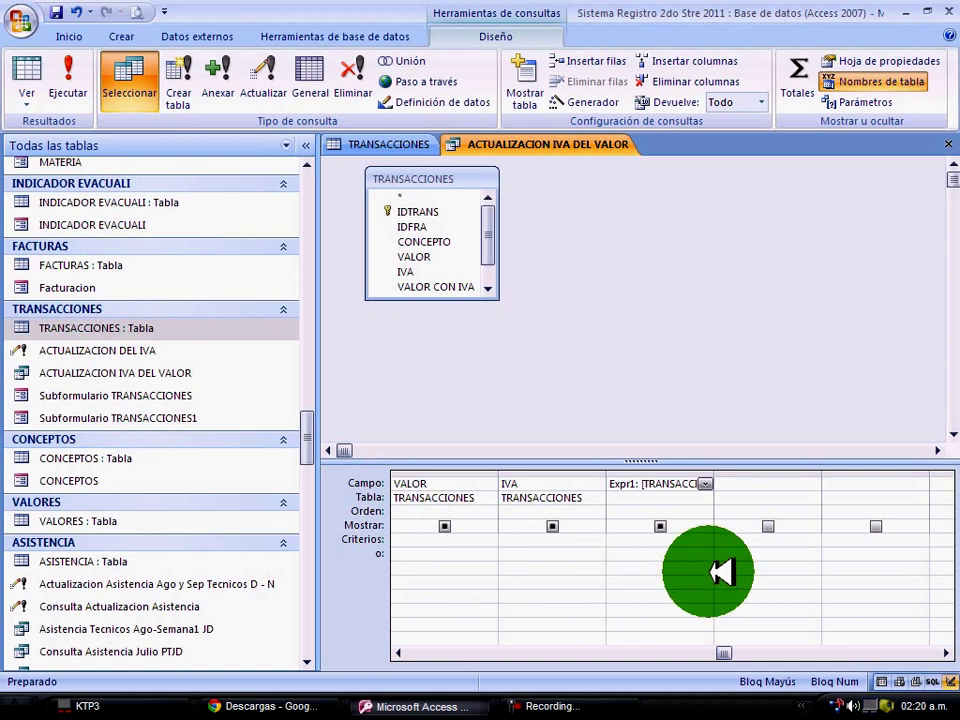
Build the expression [VALOR] + [Expr1] in the empty column after Expr1 and save the query
{"action": "left_click", "coordinate": [739, 483]}
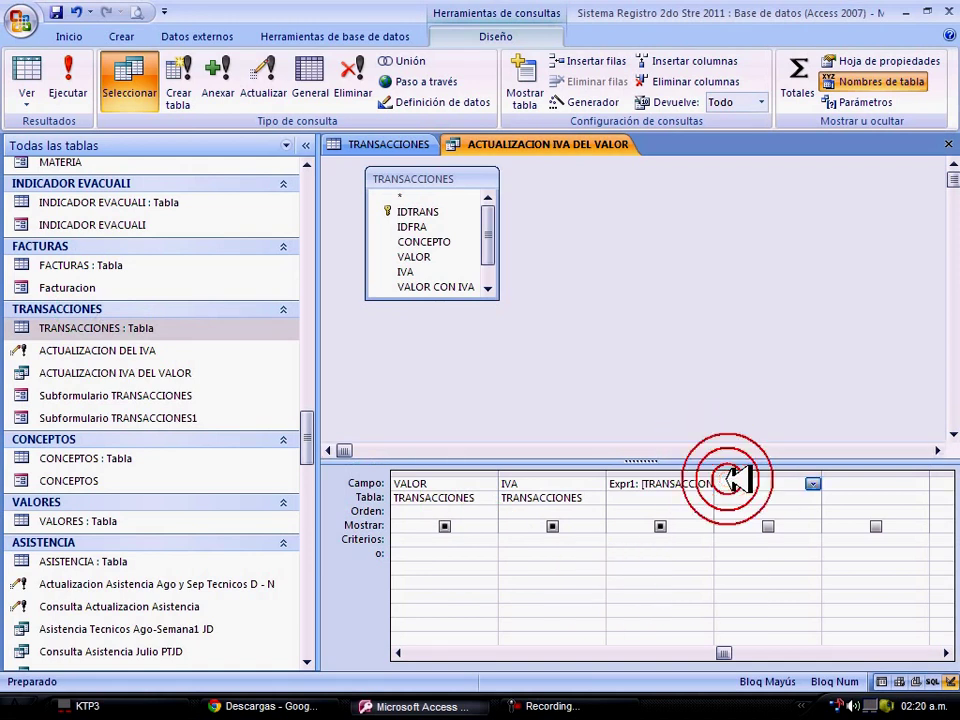
{"action": "left_click", "coordinate": [583, 100]}
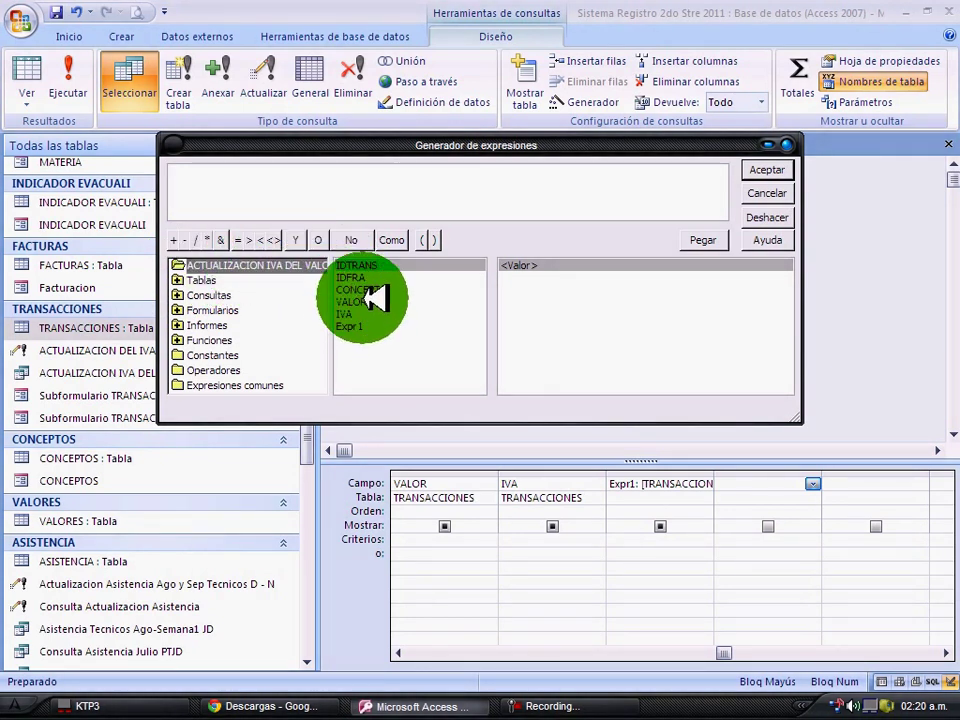
{"action": "double_click", "coordinate": [366, 300]}
{"action": "left_click", "coordinate": [372, 299]}
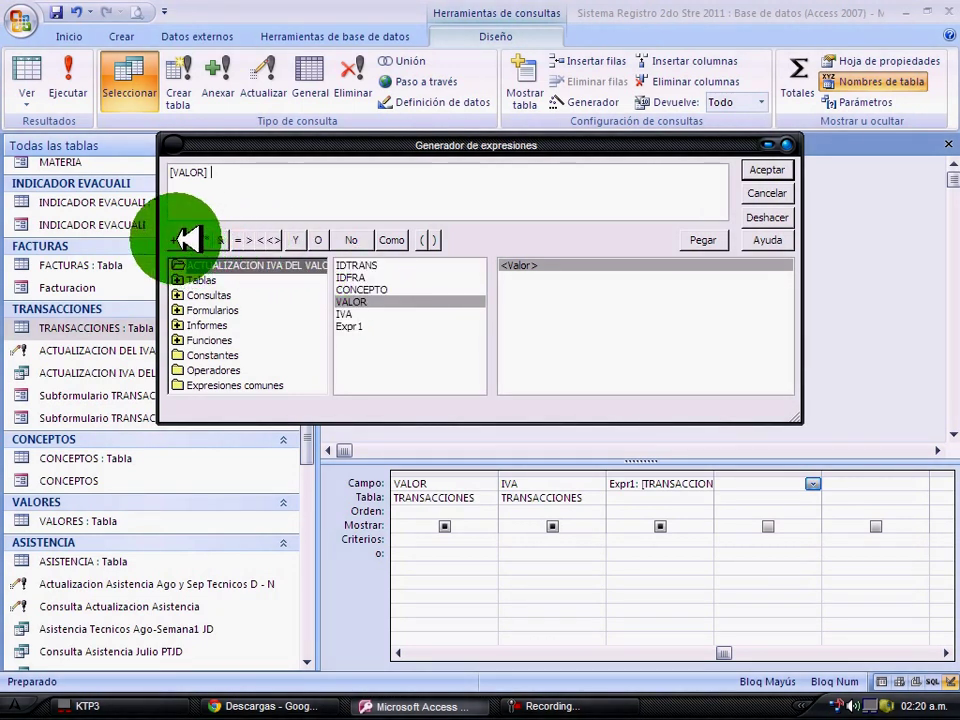
{"action": "left_click", "coordinate": [176, 240]}
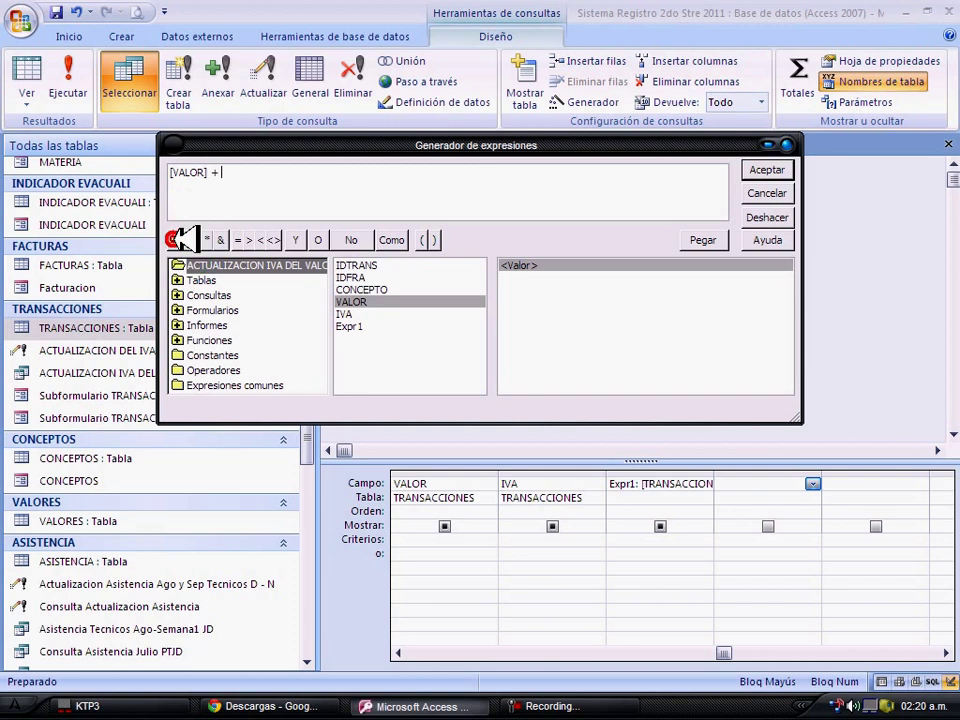
{"action": "double_click", "coordinate": [350, 326]}
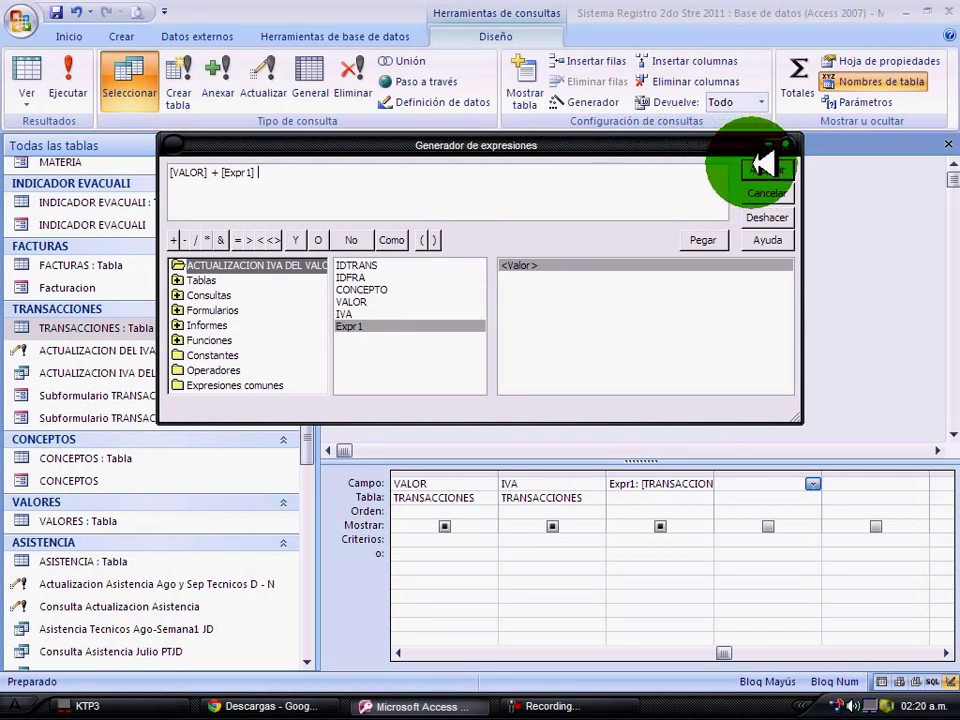
{"action": "left_click", "coordinate": [762, 168]}
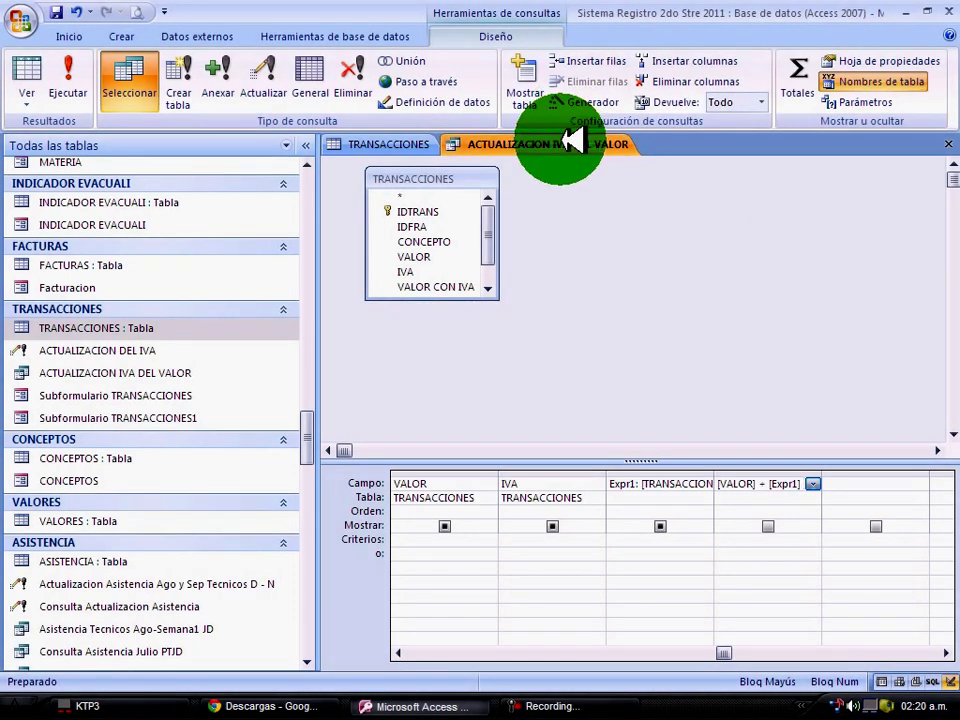
{"action": "right_click", "coordinate": [562, 142]}
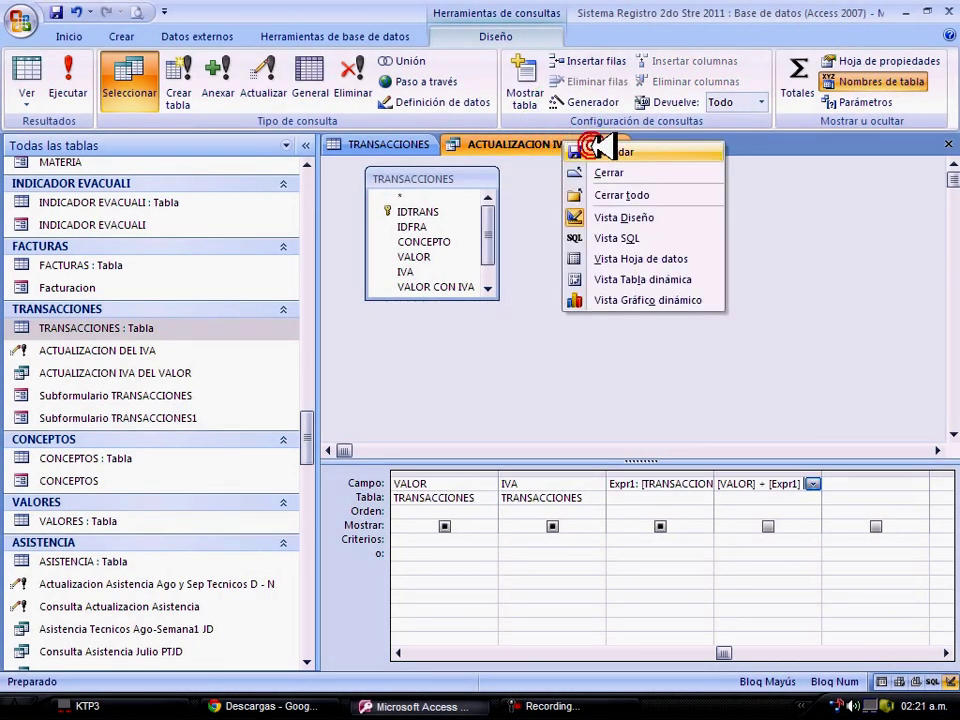
{"action": "left_click", "coordinate": [603, 151]}
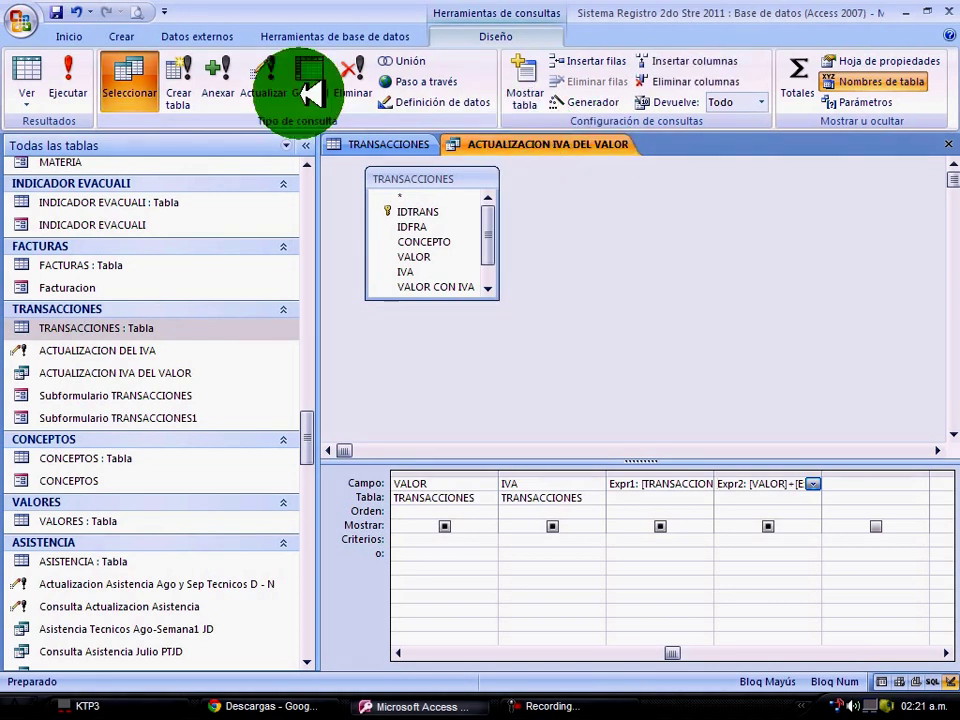
Run the query again and widen the Expr2 column until its full values fit, returning to Design view
{"action": "left_click", "coordinate": [72, 72]}
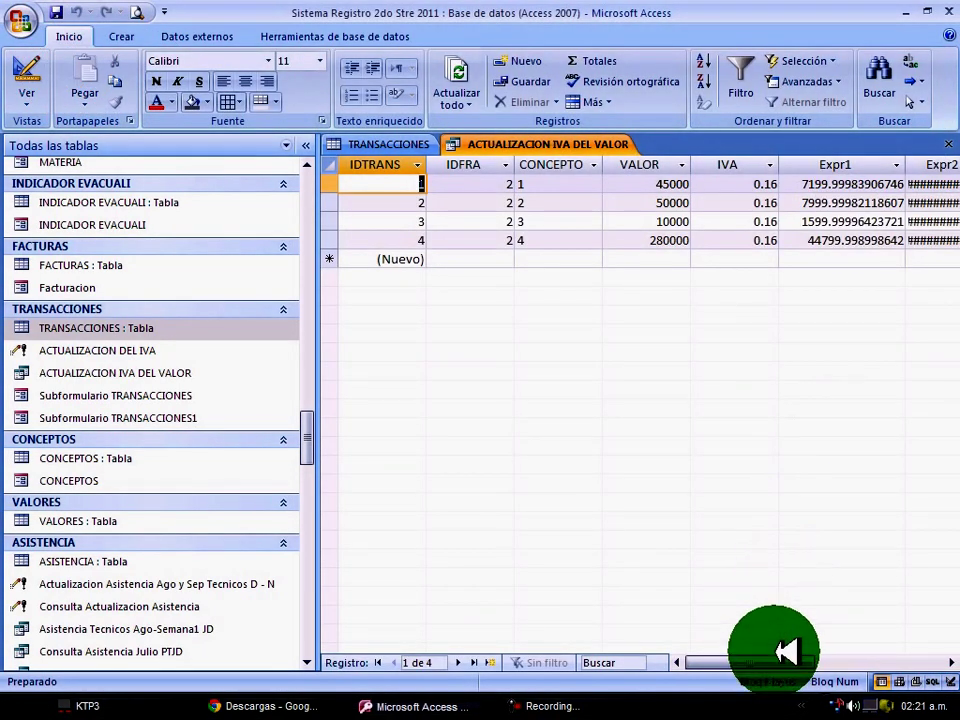
{"action": "left_click_drag", "start_coordinate": [781, 657], "coordinate": [843, 657]}
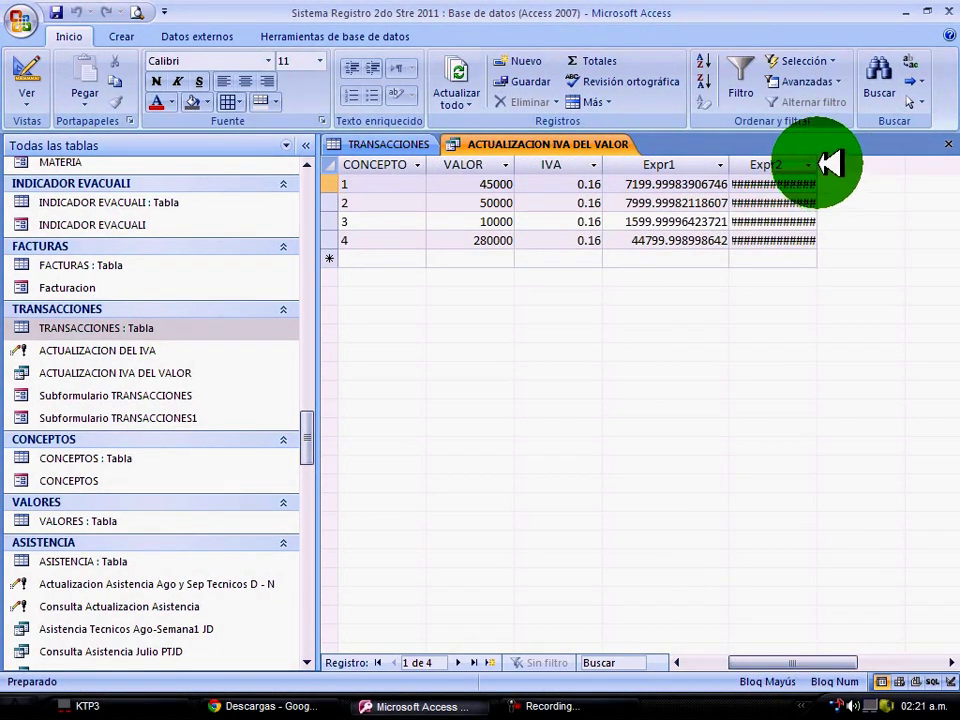
{"action": "left_click_drag", "start_coordinate": [817, 163], "coordinate": [872, 163]}
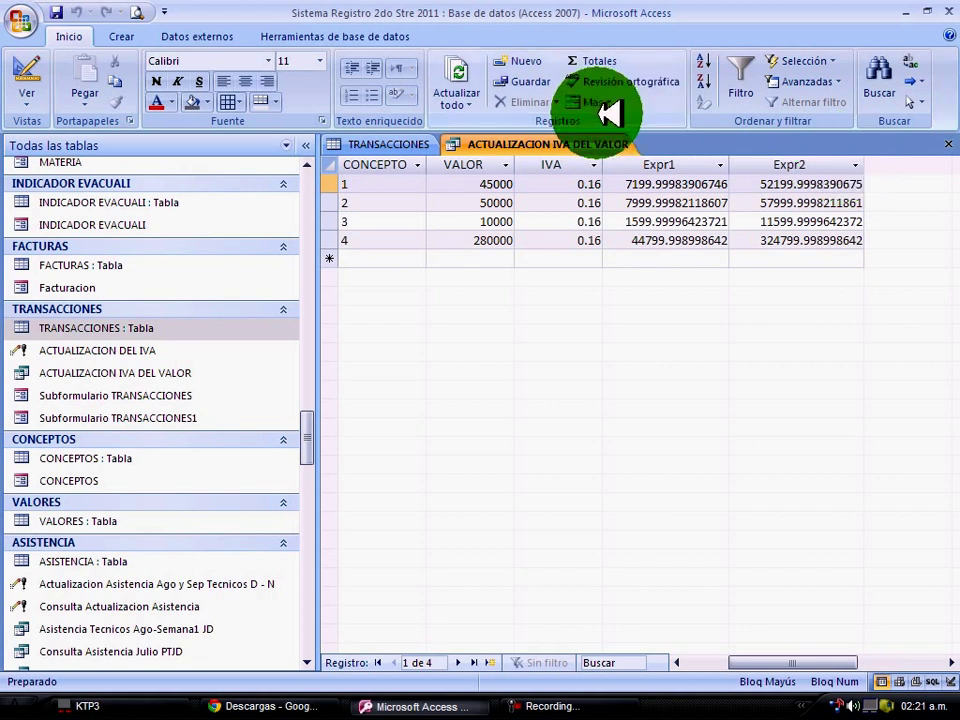
{"action": "left_click", "coordinate": [40, 95]}
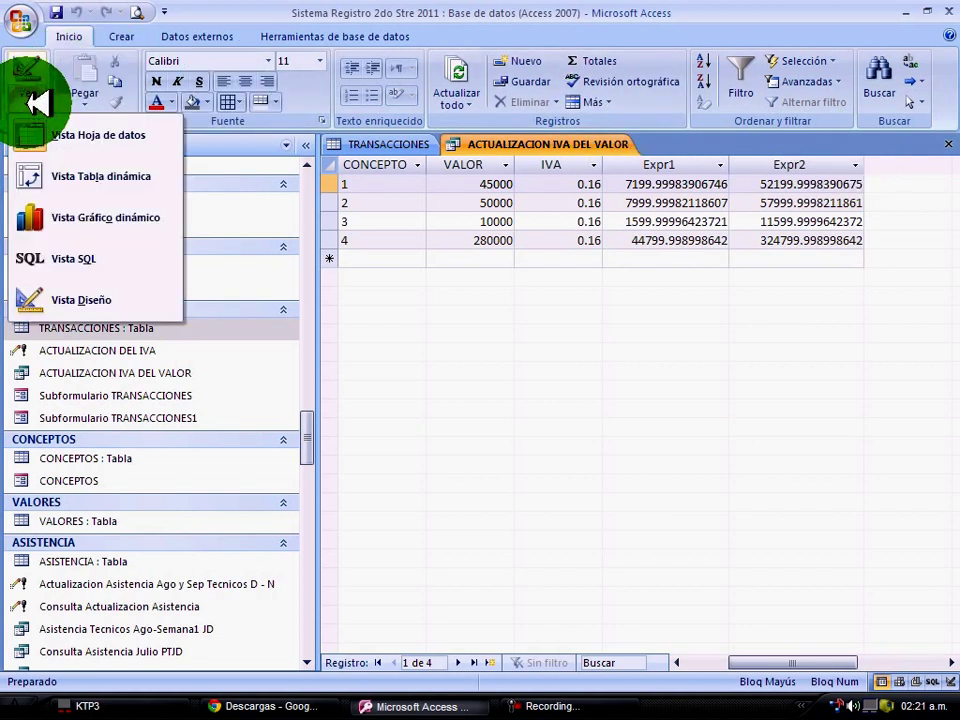
{"action": "left_click", "coordinate": [86, 289]}
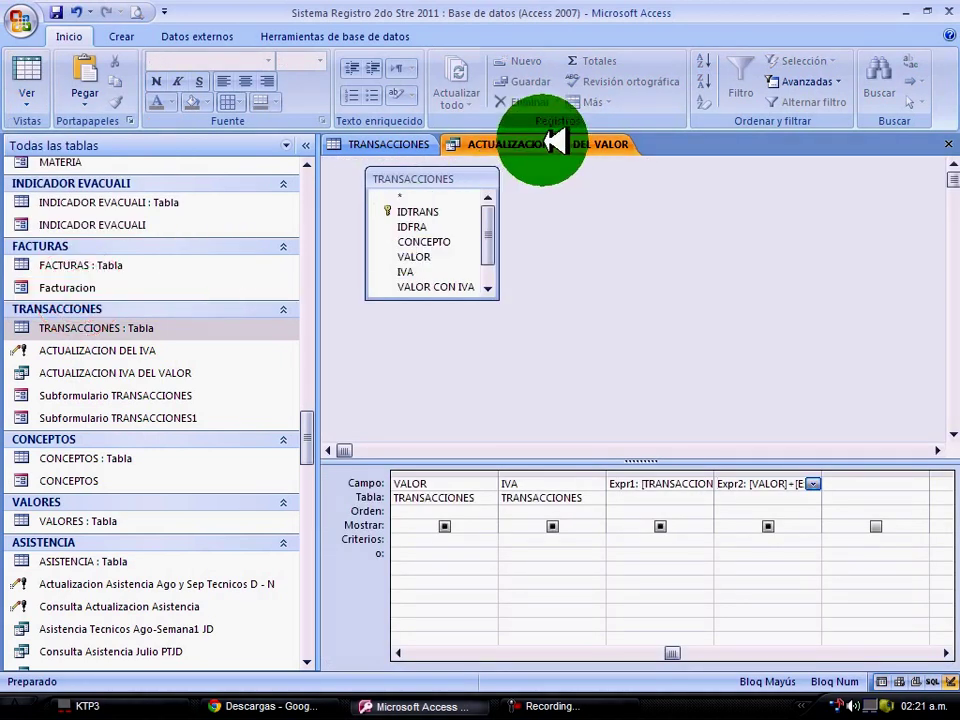
Save the ACTUALIZACION IVA DEL VALOR query and close all open objects
{"action": "right_click", "coordinate": [549, 142]}
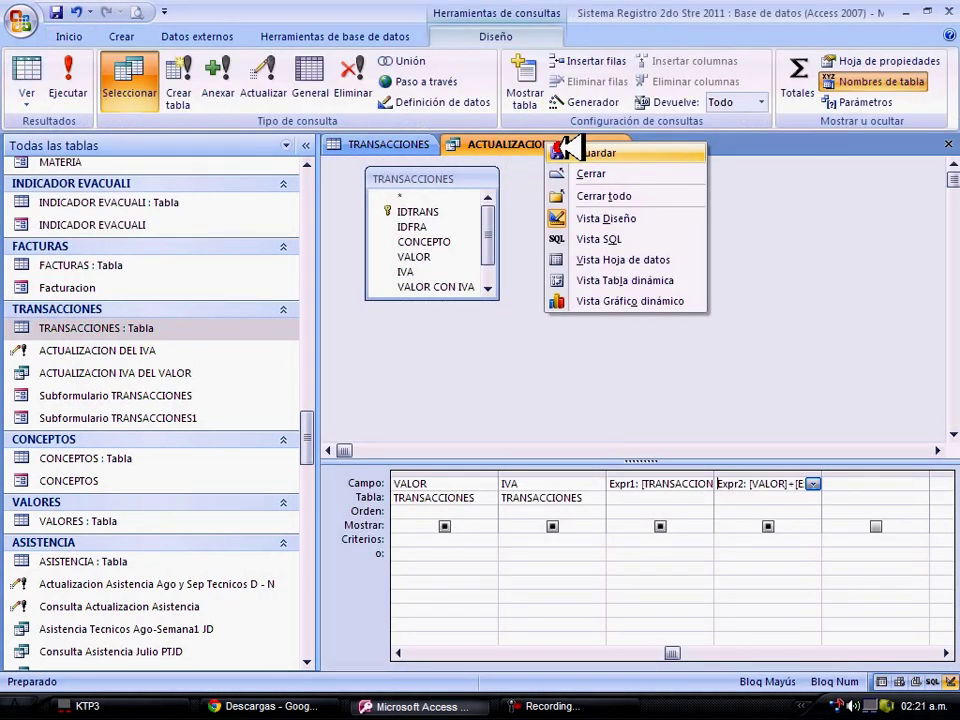
{"action": "left_click", "coordinate": [562, 153]}
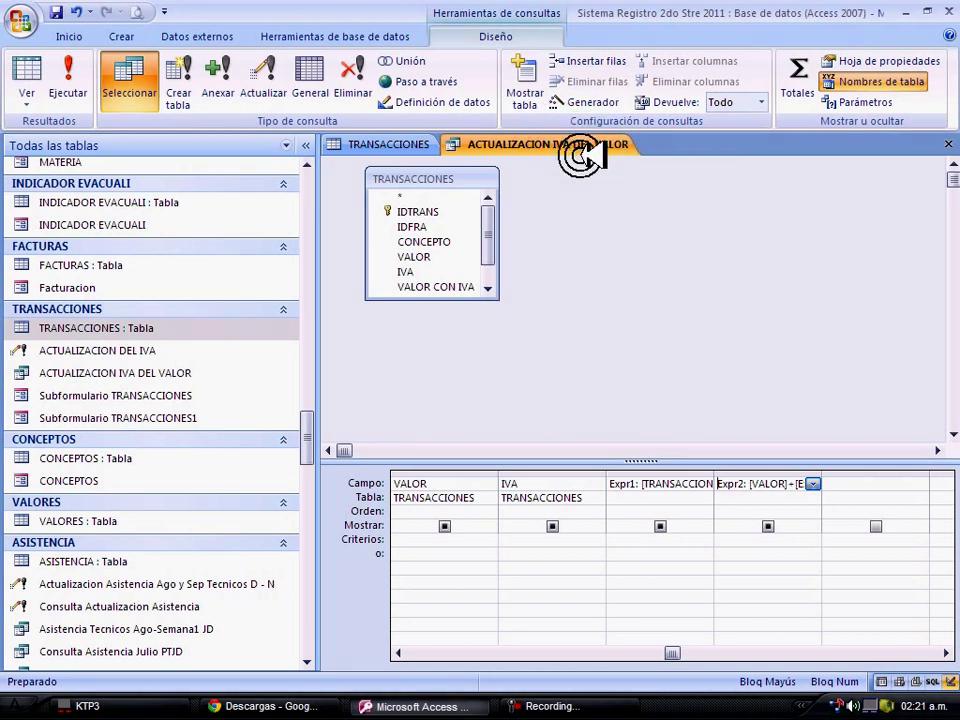
{"action": "right_click", "coordinate": [583, 158]}
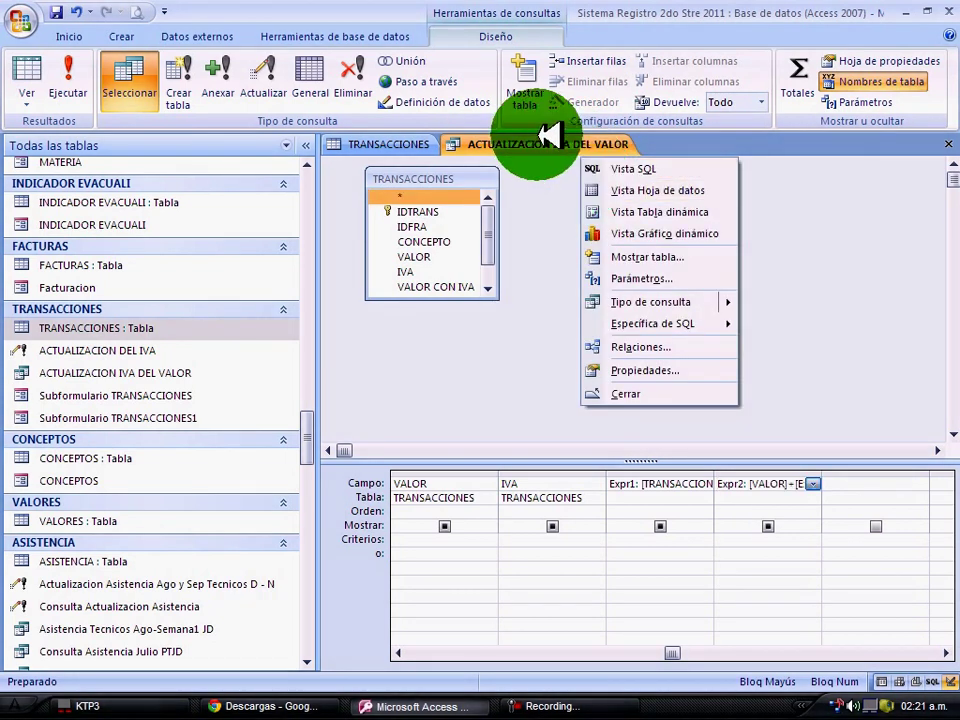
{"action": "right_click", "coordinate": [546, 140]}
{"action": "right_click", "coordinate": [546, 140]}
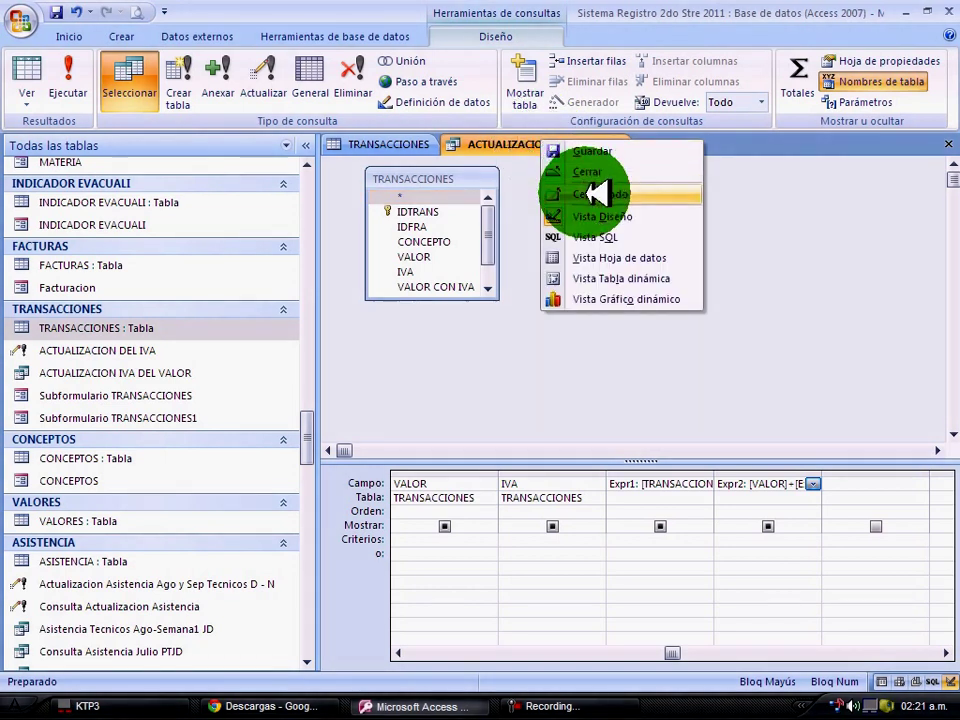
{"action": "left_click", "coordinate": [592, 193]}
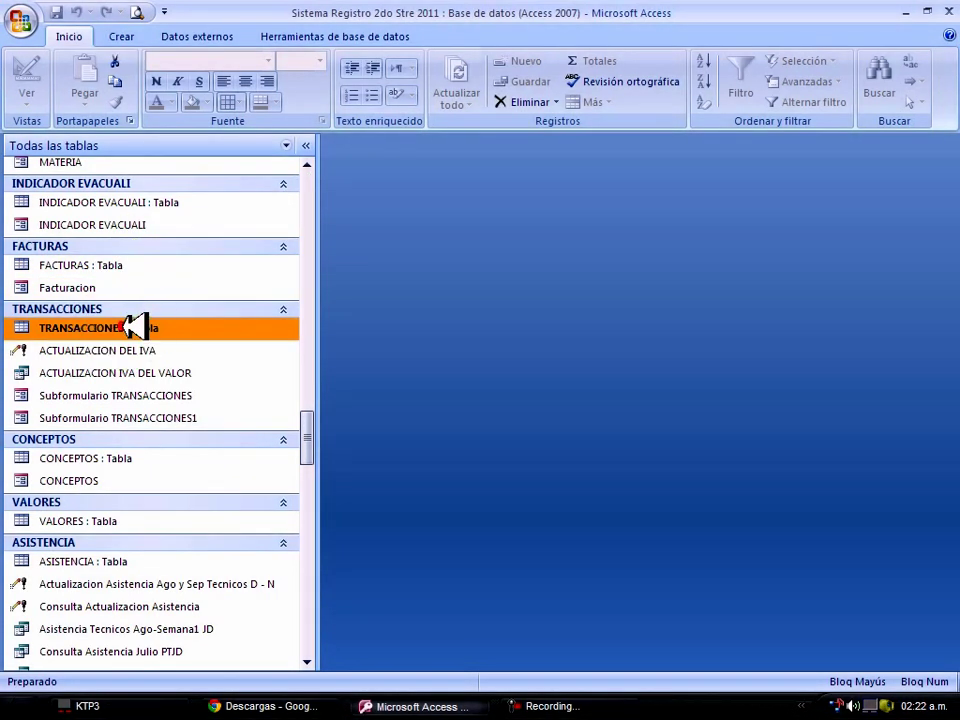
Open the TRANSACCIONES table in Datasheet view
{"action": "double_click", "coordinate": [135, 327]}
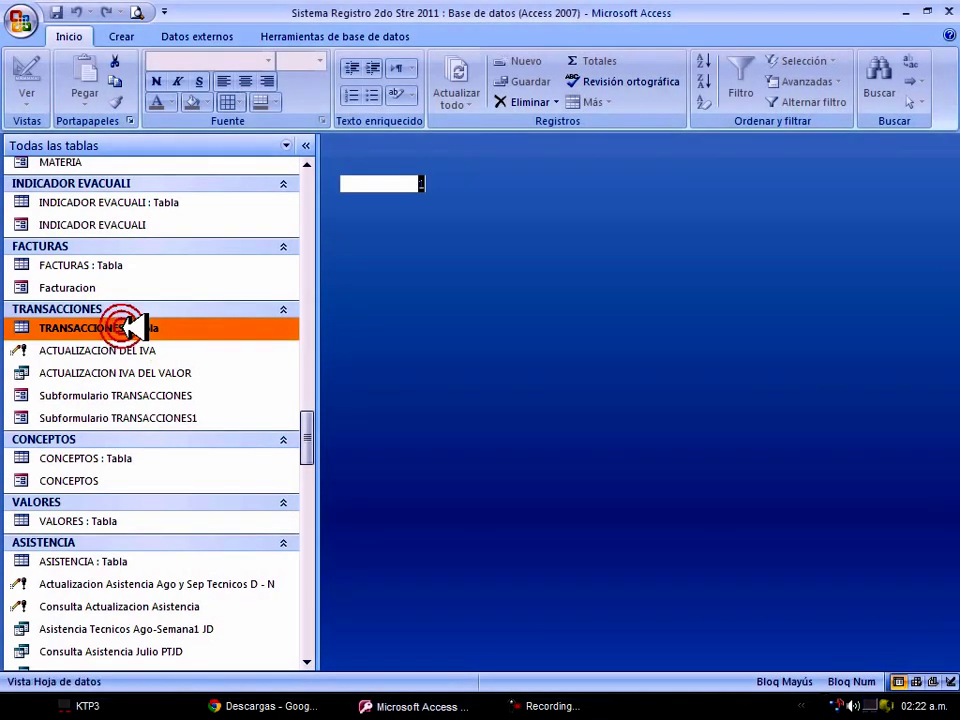